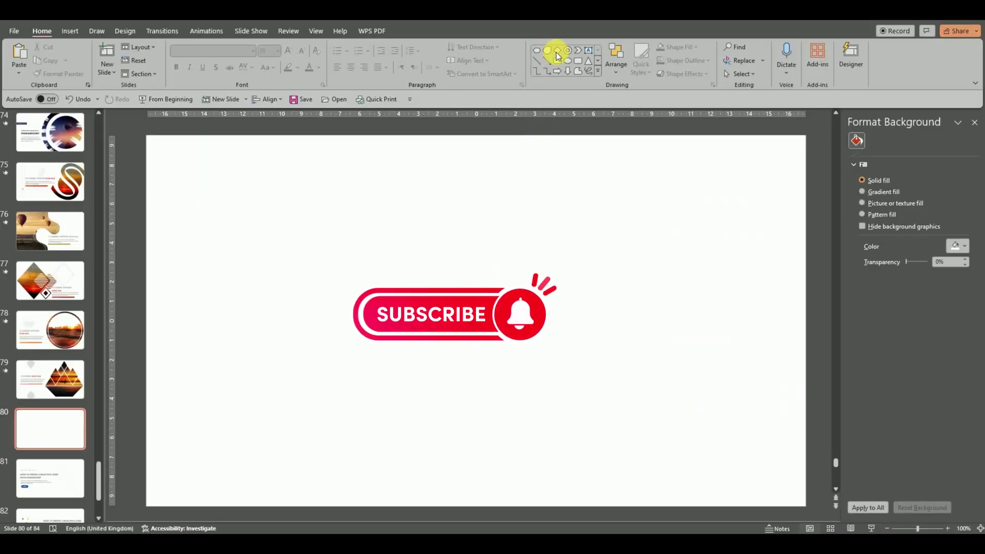
# Step: Draw a blue diamond on the slide's right half and enlarge it to 16.3 cm square
pyautogui.click(559, 57)
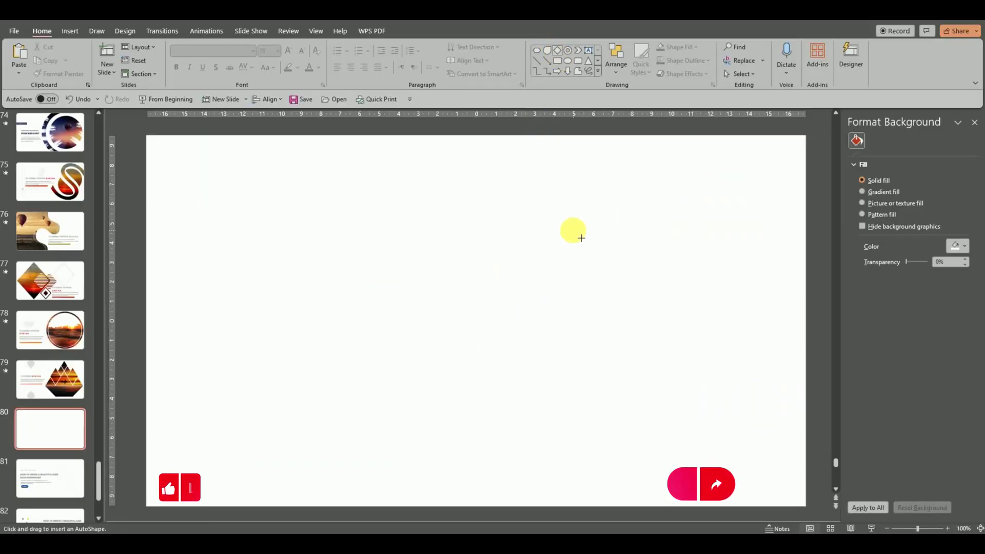
pyautogui.moveTo(567, 224); pyautogui.dragTo(754, 459)
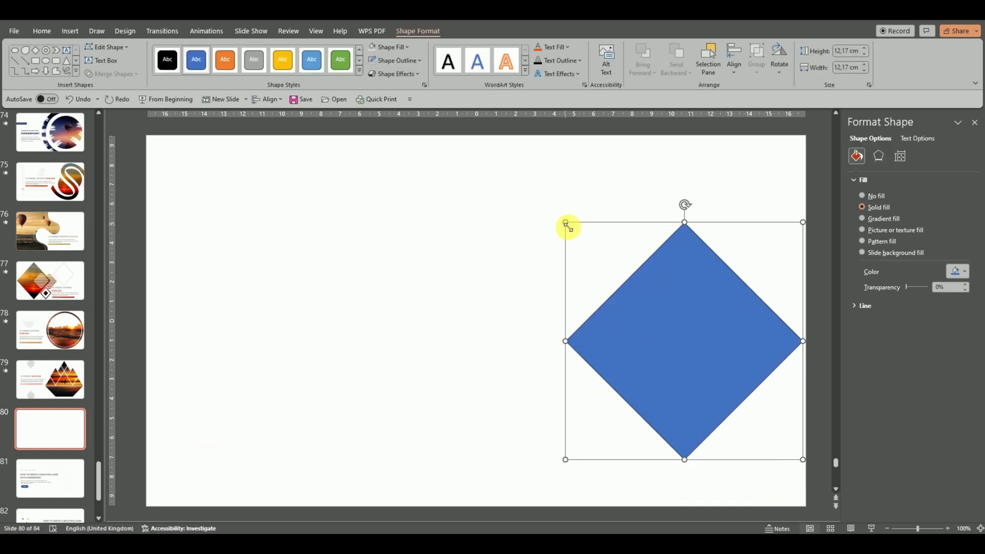
pyautogui.moveTo(556, 212); pyautogui.dragTo(537, 184)
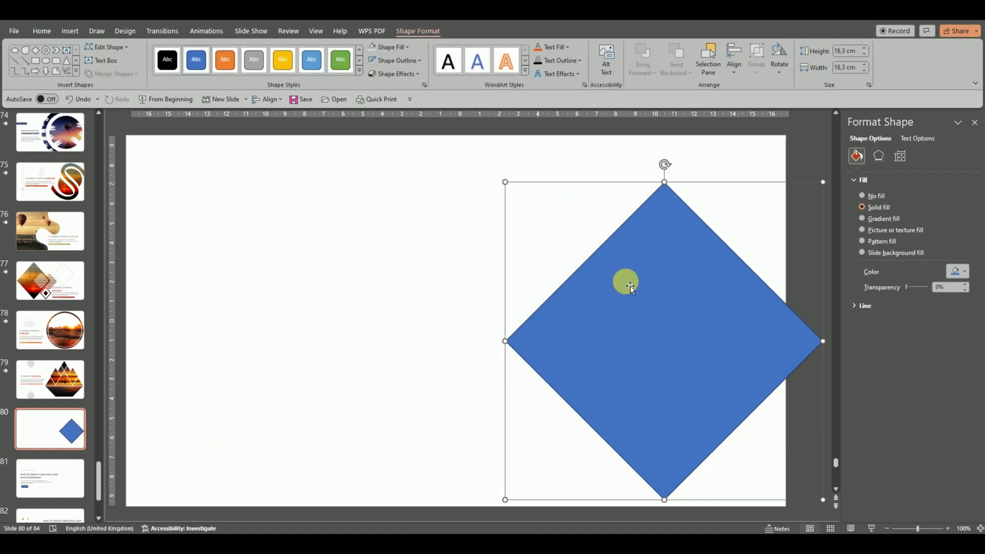
pyautogui.moveTo(698, 354); pyautogui.dragTo(662, 335)
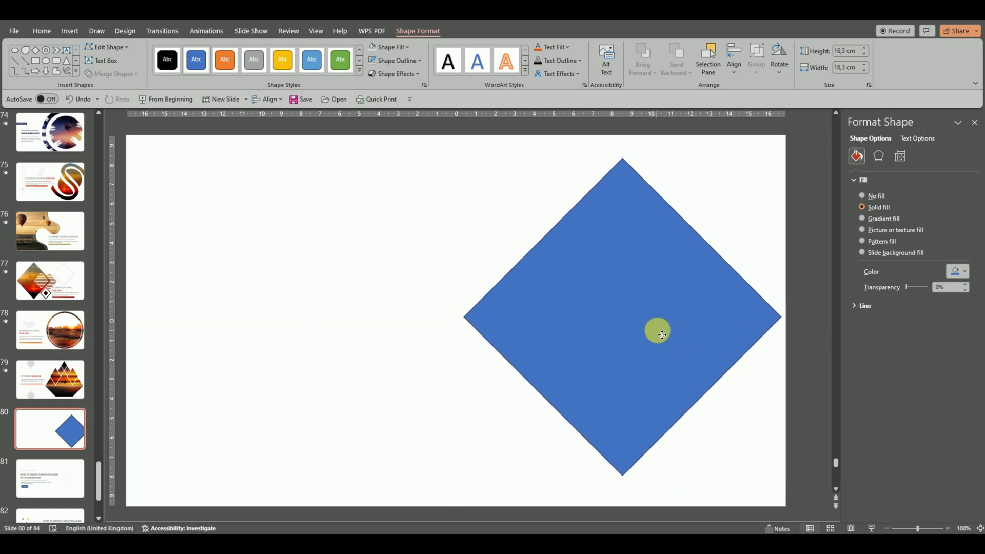
pyautogui.click(414, 193)
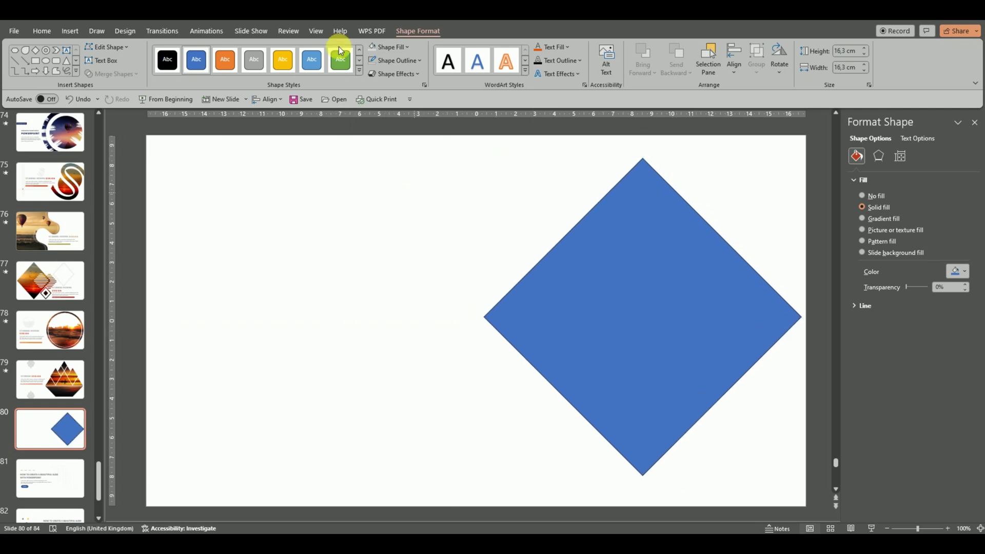
# Step: Draw an isosceles triangle on the left and stack a slightly smaller duplicate over it
pyautogui.click(588, 60)
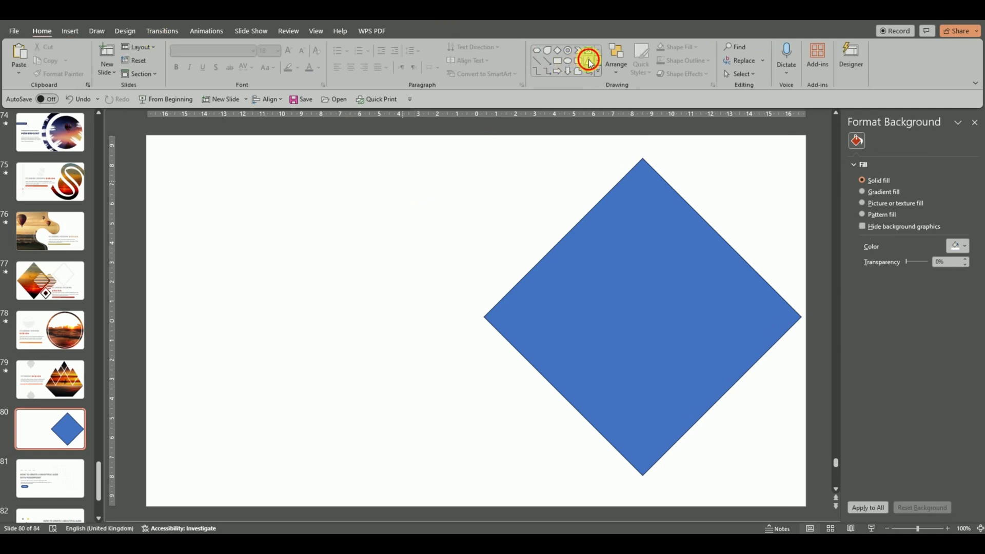
pyautogui.moveTo(228, 189); pyautogui.dragTo(363, 334)
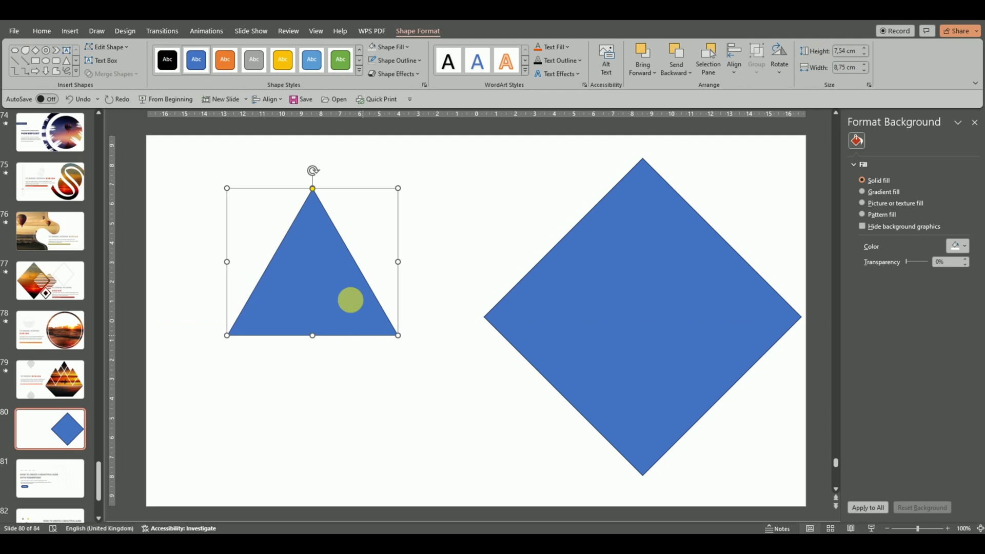
pyautogui.press('Escape')
pyautogui.click(359, 314)
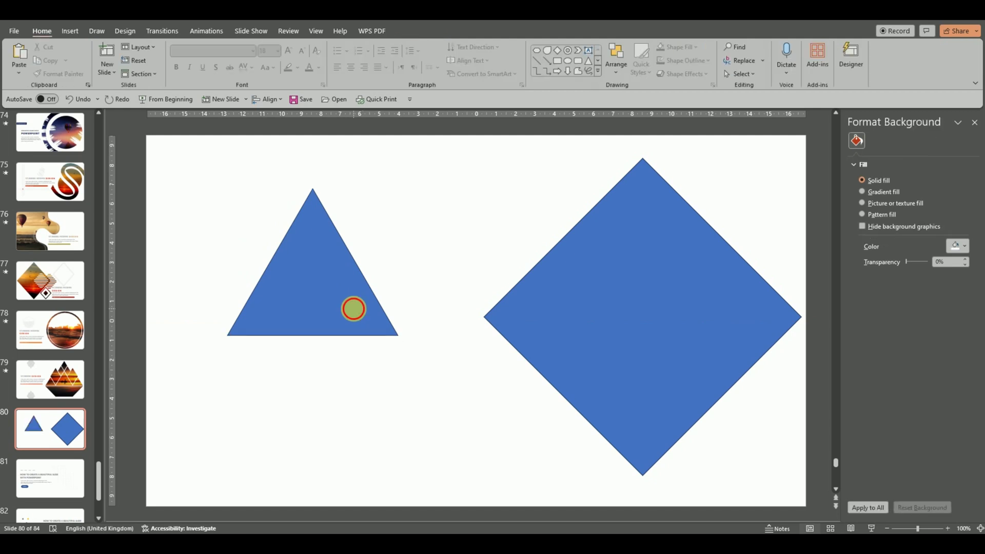
pyautogui.hotkey('ctrl', 'd')
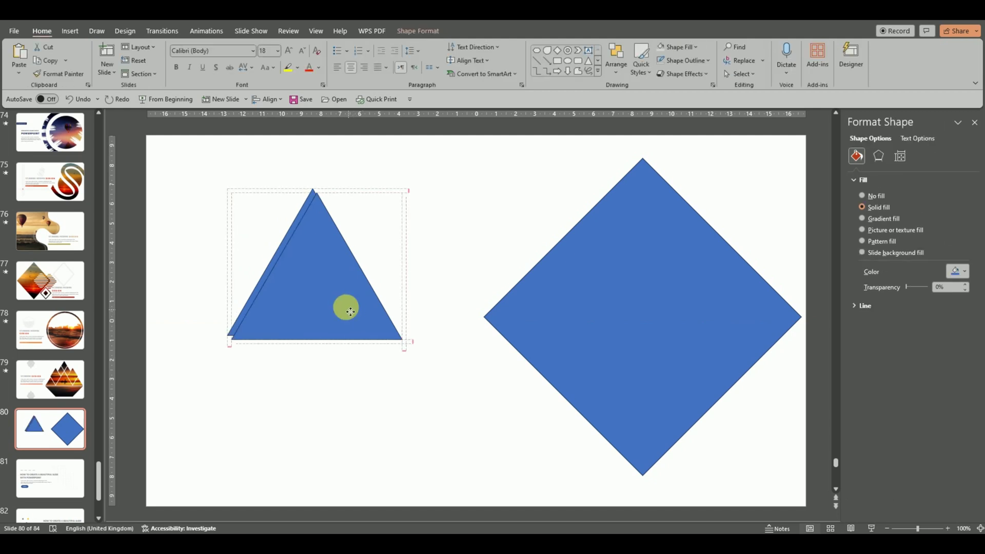
pyautogui.moveTo(359, 314); pyautogui.dragTo(351, 306)
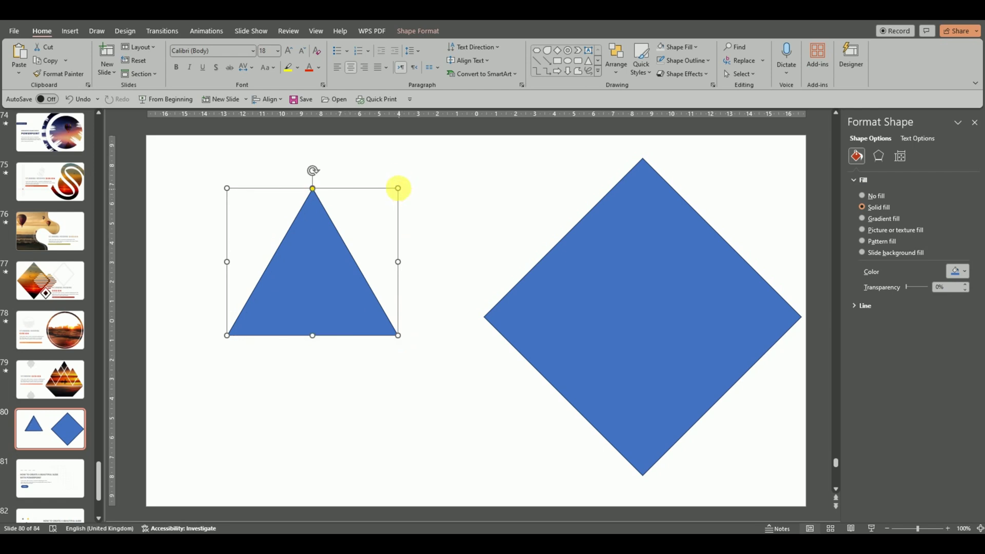
pyautogui.moveTo(398, 188); pyautogui.dragTo(387, 198)
# Step: Subtract the stacked triangles to leave a hollow 7.54 × 8.75 cm triangle outline
pyautogui.click(354, 337)
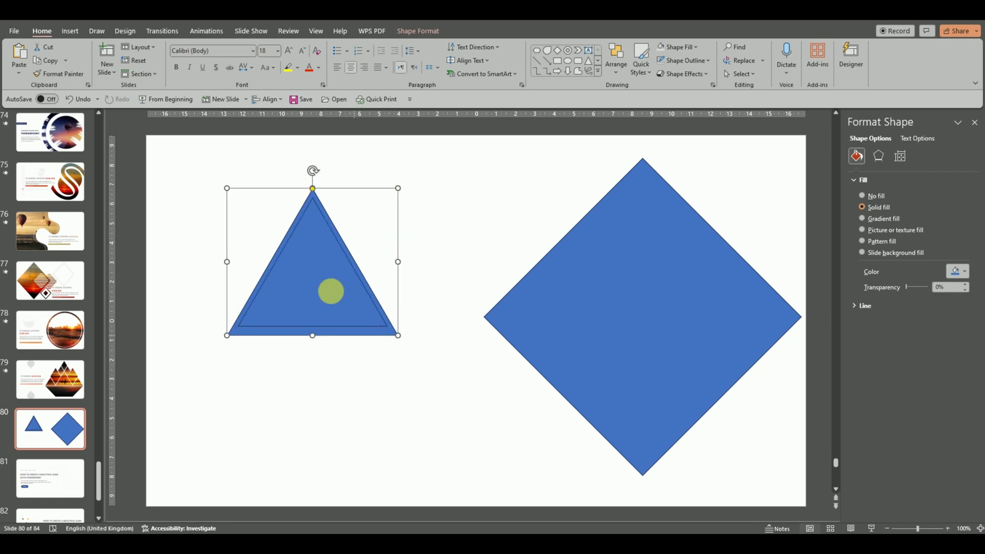
pyautogui.keyDown('shift'); pyautogui.click(315, 273); pyautogui.keyUp('shift')
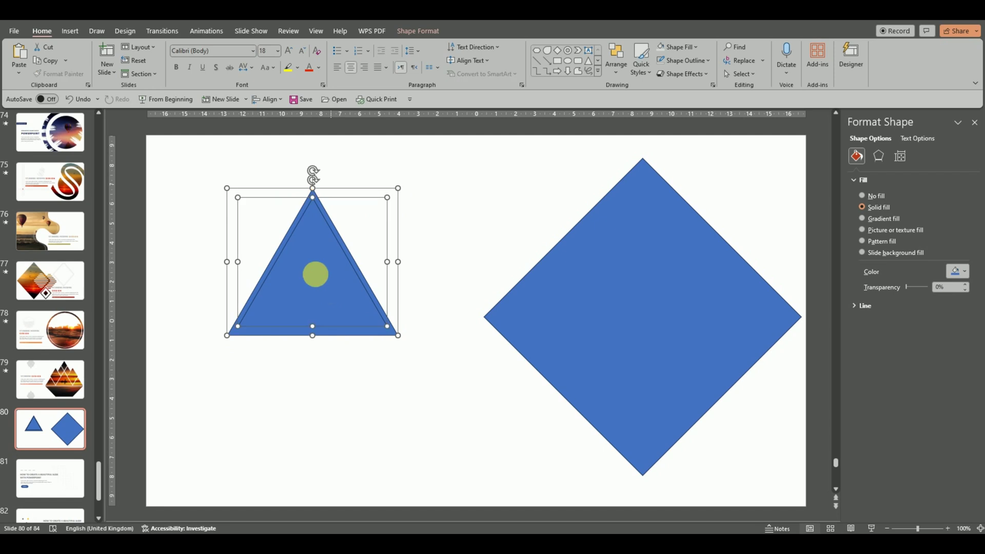
pyautogui.click(405, 29)
pyautogui.click(122, 79)
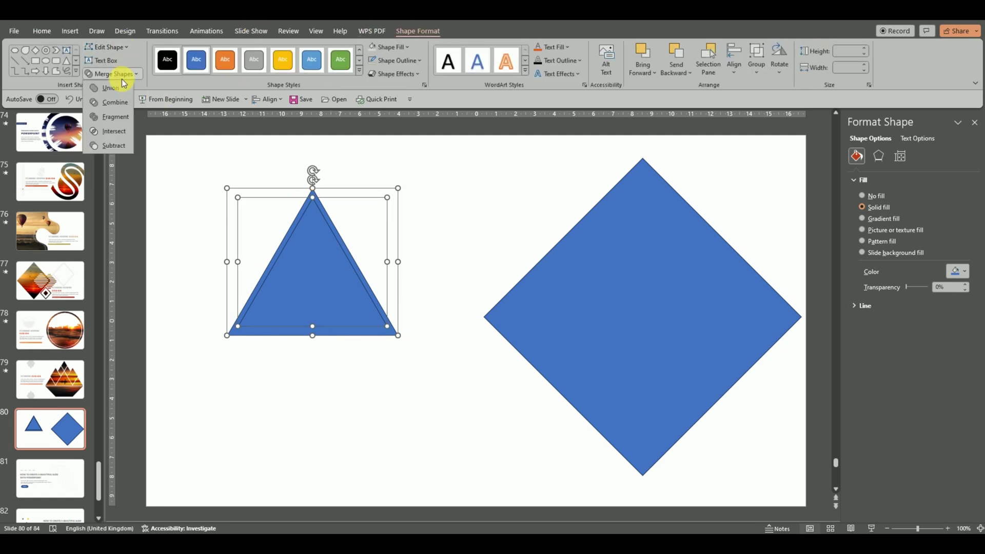
pyautogui.click(112, 144)
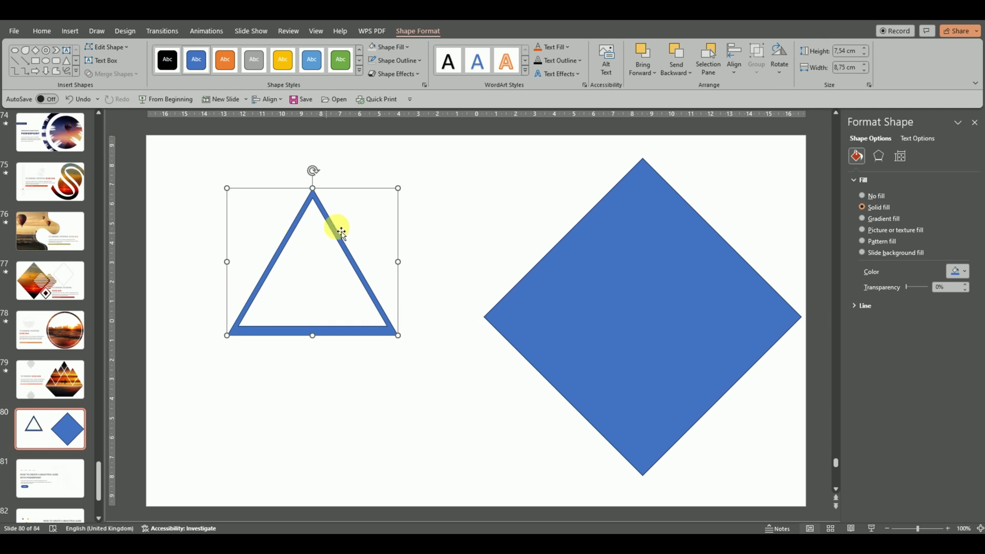
# Step: Enlarge the hollow triangle over the diamond and place a duplicate over its lower right
pyautogui.moveTo(336, 231)
pyautogui.mouseDown()
pyautogui.moveTo(556, 254)
pyautogui.moveTo(550, 259)
pyautogui.mouseUp()
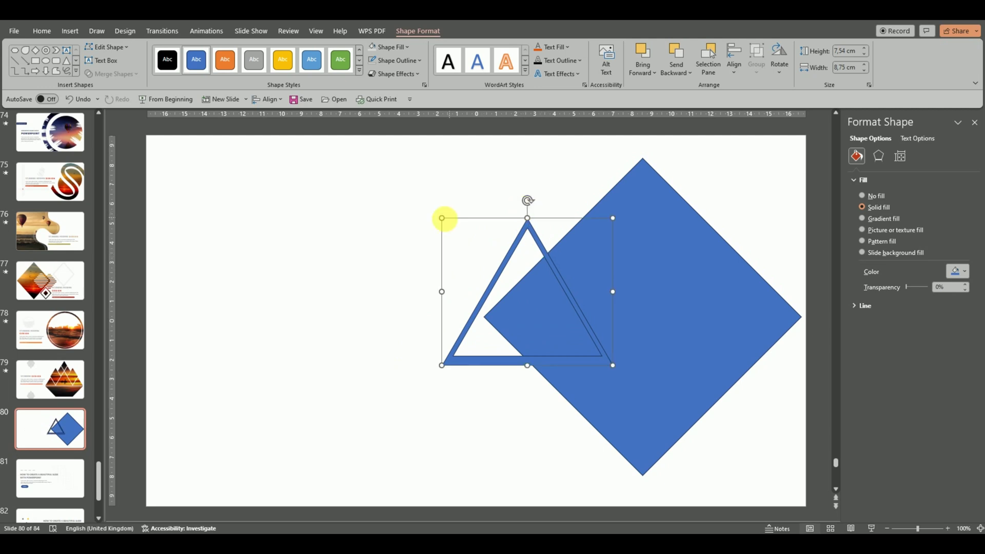
pyautogui.moveTo(442, 217); pyautogui.dragTo(419, 191)
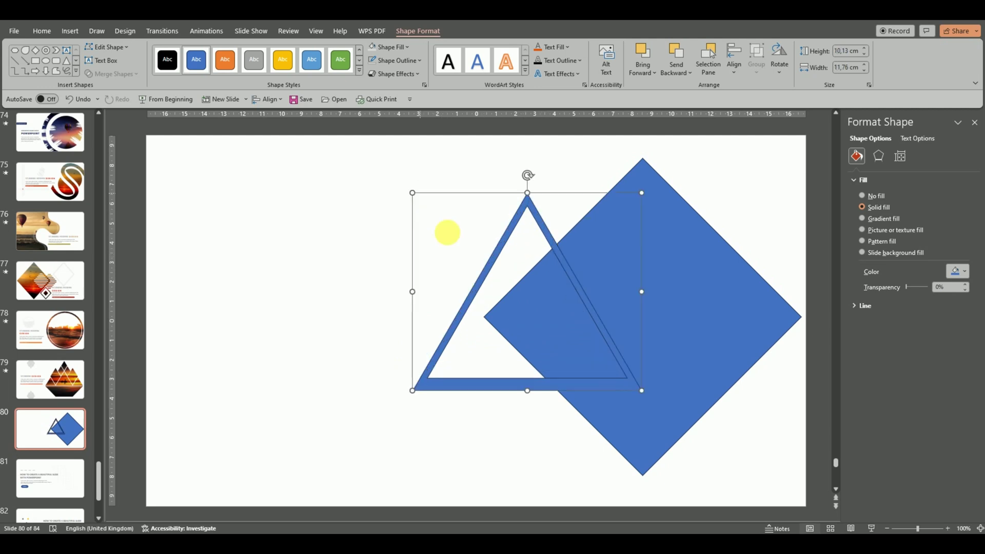
pyautogui.moveTo(564, 271); pyautogui.dragTo(564, 252)
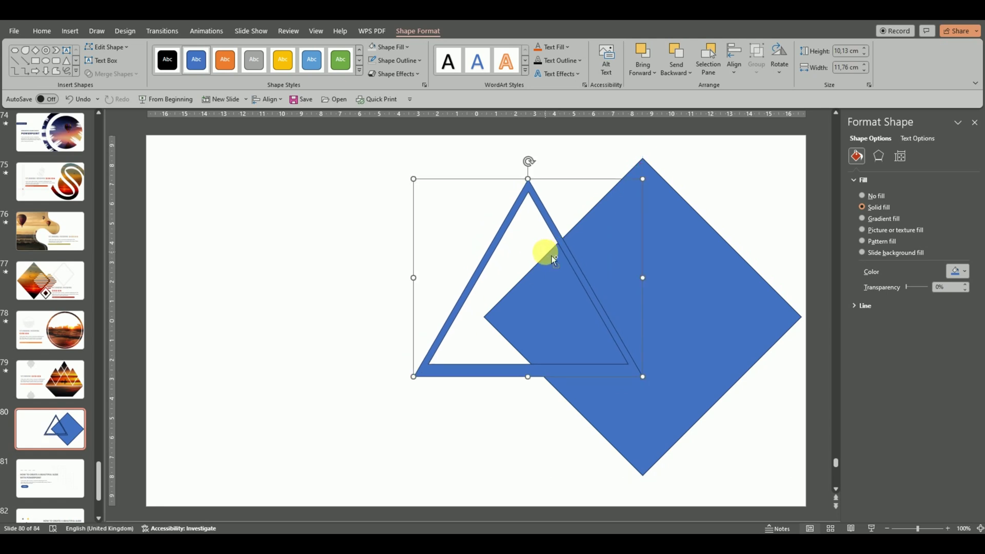
pyautogui.hotkey('ctrl', 'd')
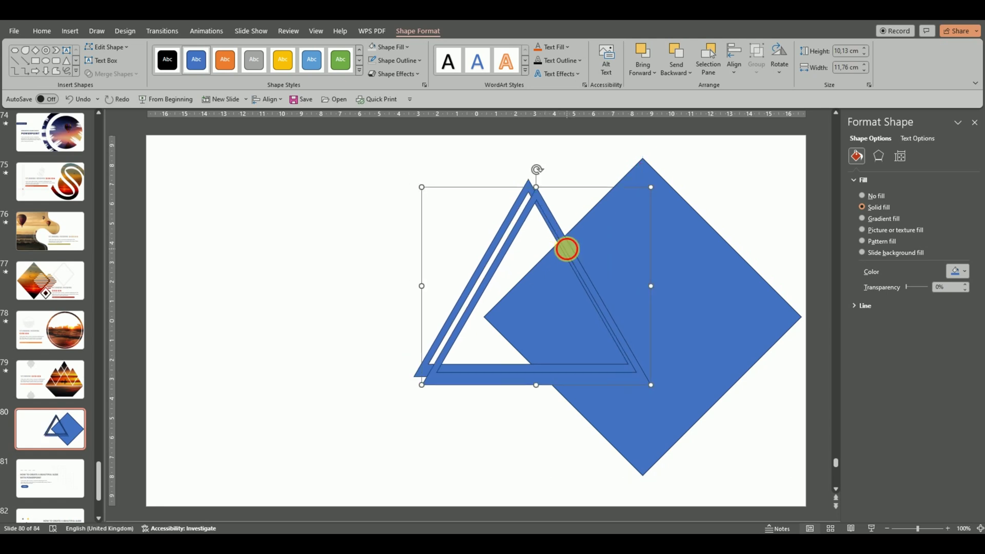
pyautogui.moveTo(567, 249); pyautogui.dragTo(708, 289)
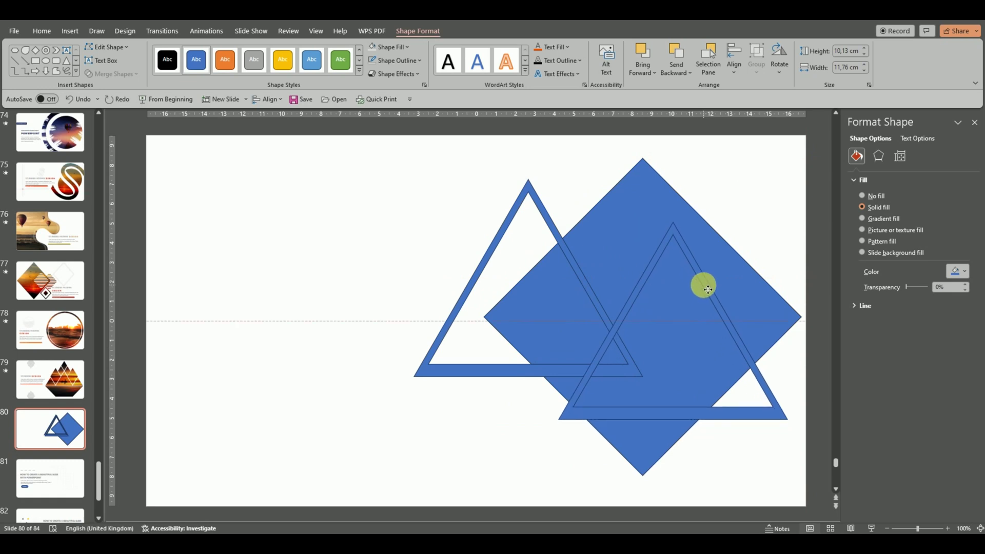
pyautogui.moveTo(708, 290); pyautogui.dragTo(708, 289)
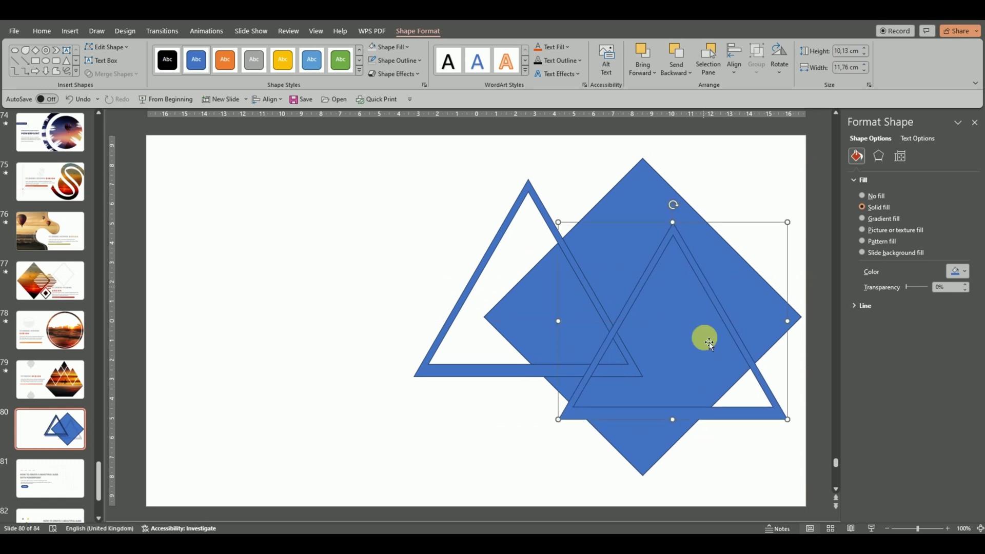
# Step: Subtract both triangle outlines from the blue diamond, leaving white triangular gaps
pyautogui.click(642, 191)
pyautogui.keyDown('shift'); pyautogui.click(594, 305); pyautogui.keyUp('shift')
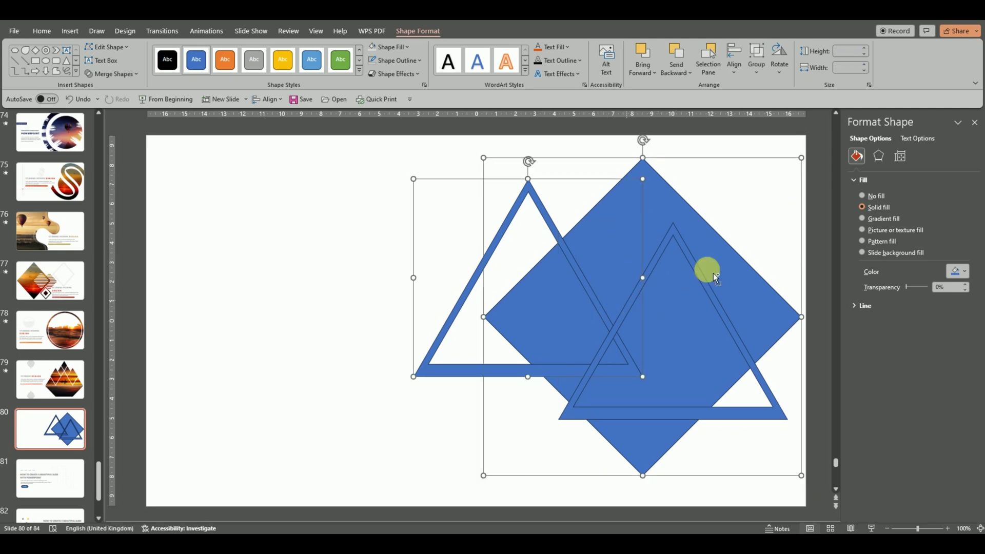
pyautogui.keyDown('shift'); pyautogui.click(703, 276); pyautogui.keyUp('shift')
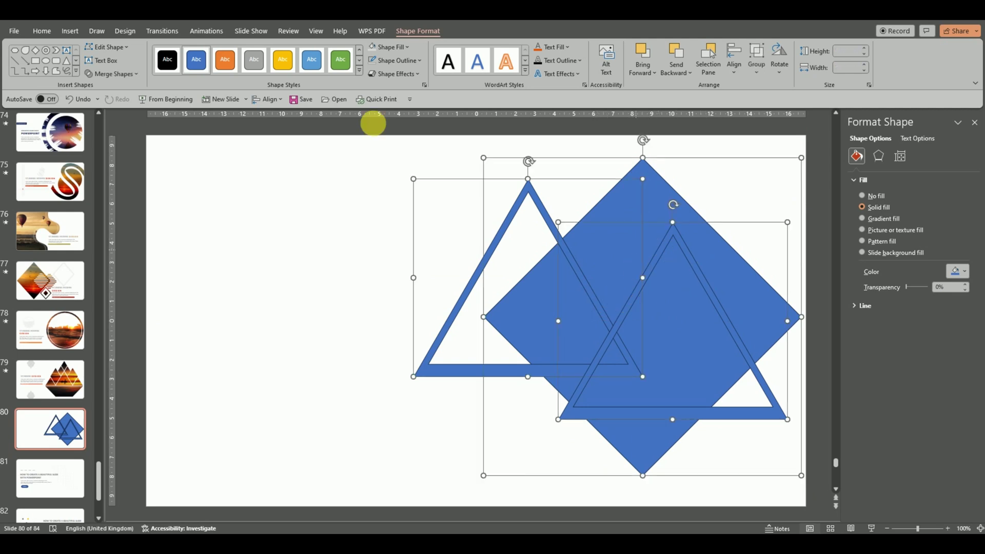
pyautogui.click(125, 73)
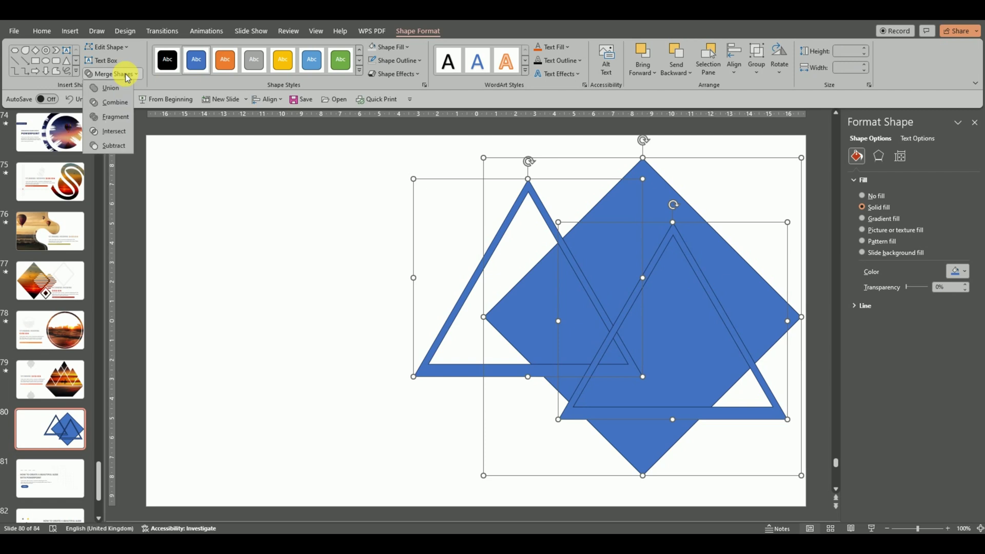
pyautogui.click(114, 146)
pyautogui.click(351, 278)
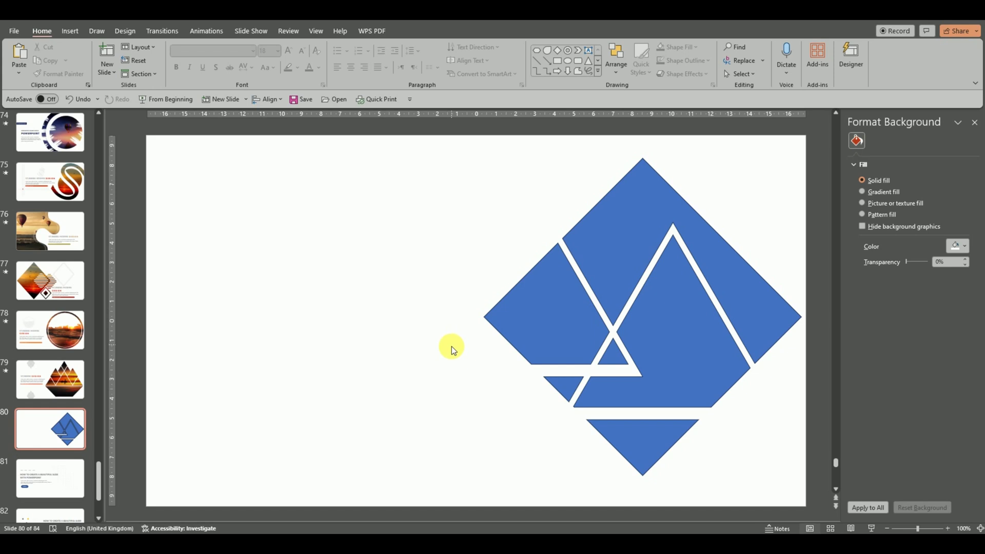
# Step: Draw a thin full-height vertical bar and set the spacing of its first copy
pyautogui.click(558, 61)
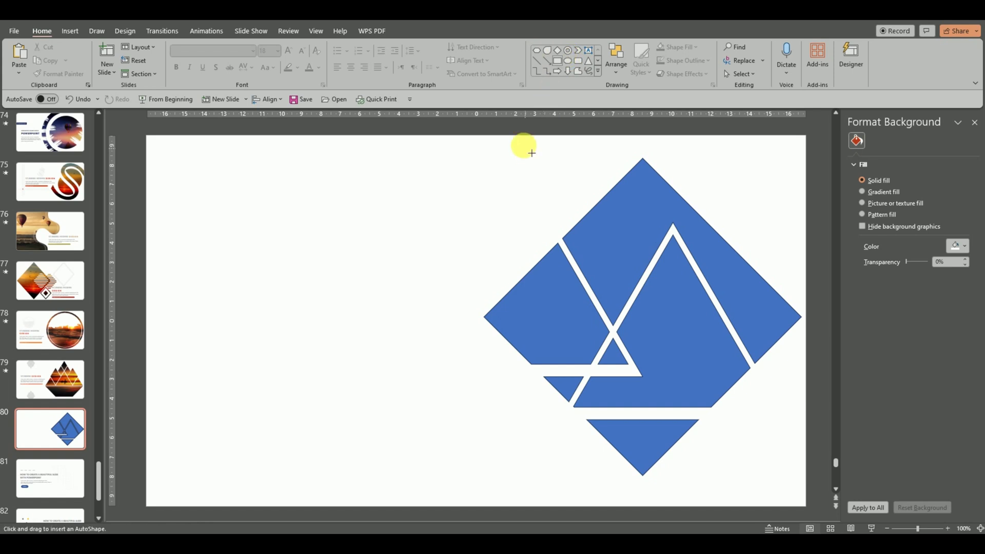
pyautogui.moveTo(521, 135); pyautogui.dragTo(527, 512)
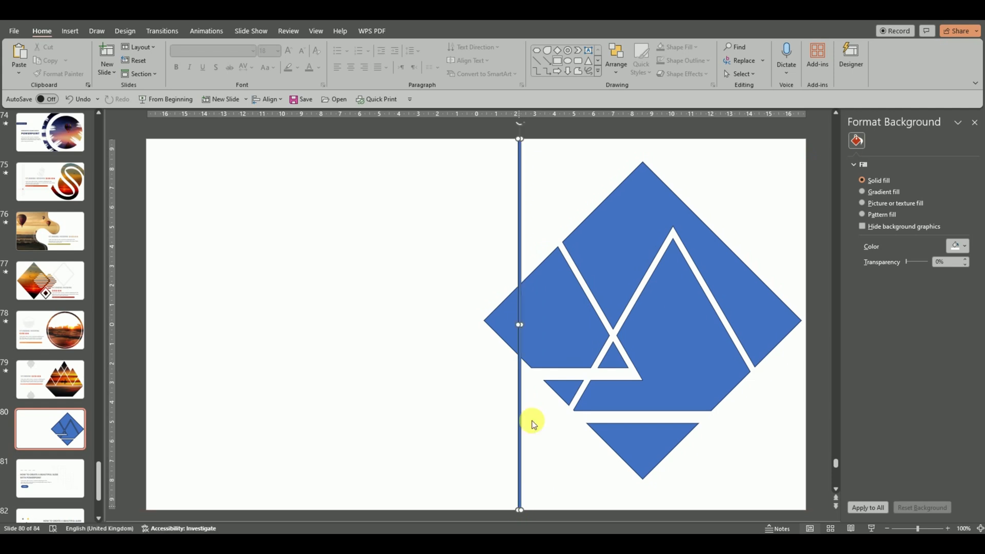
pyautogui.hotkey('ctrl', 'd')
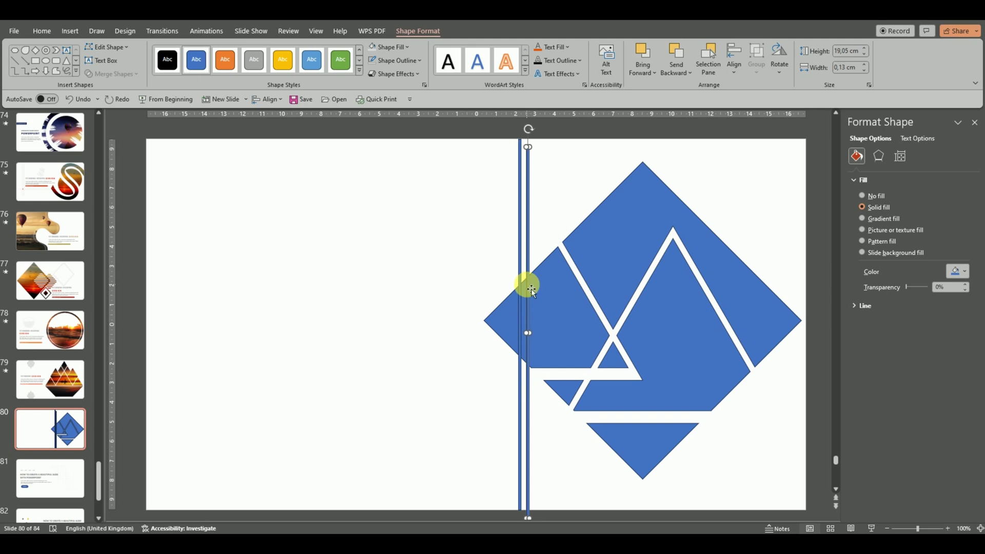
pyautogui.press('Left')
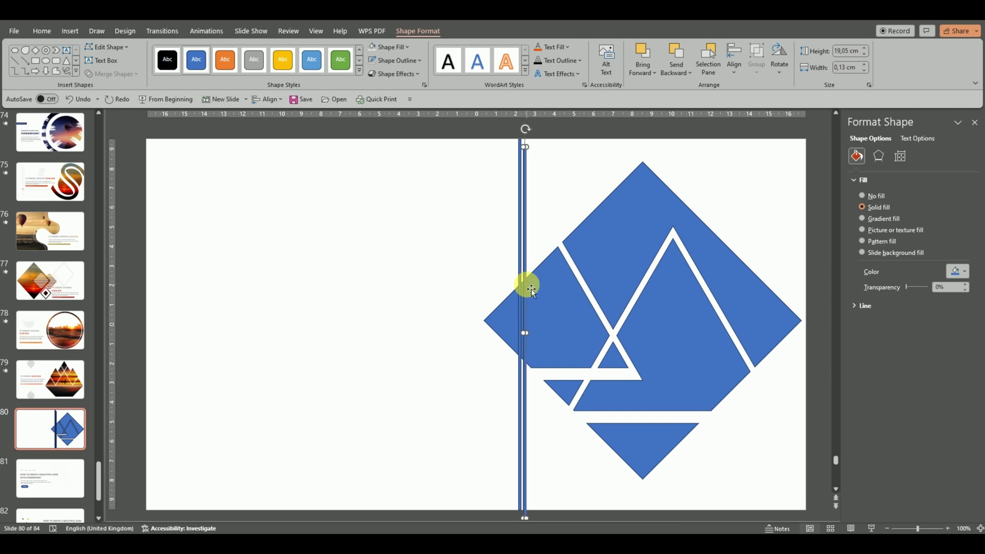
pyautogui.hotkey('ctrl', 'Left')
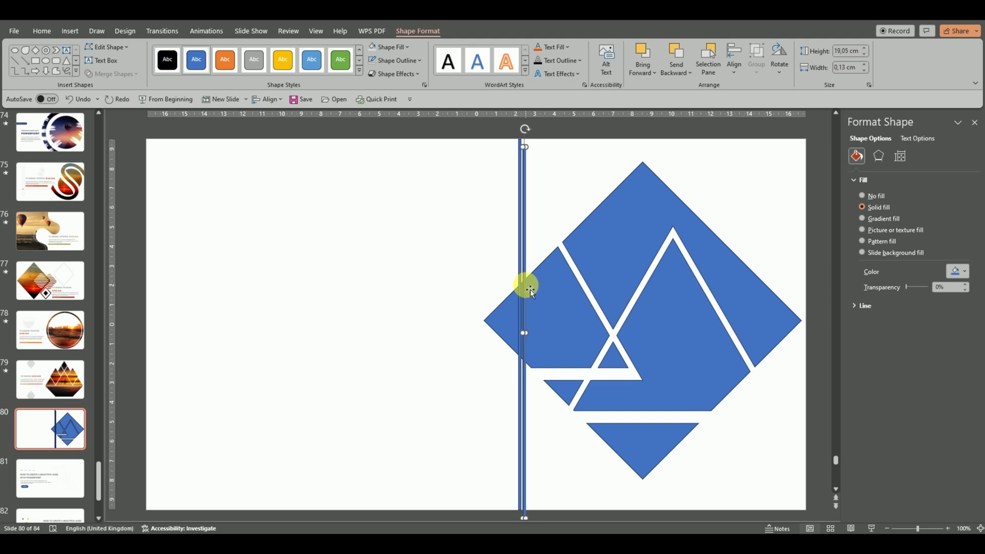
pyautogui.hotkey('ctrl', 'Right')
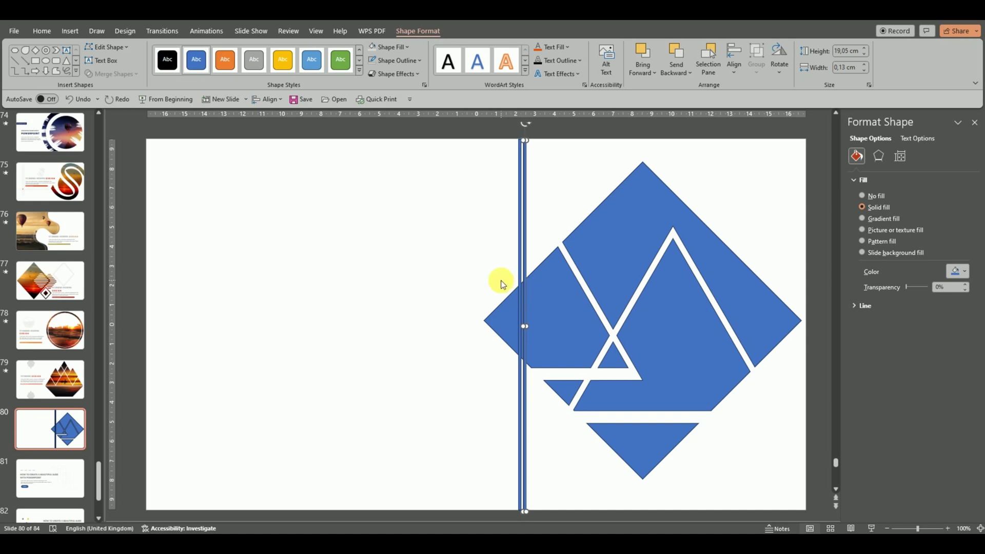
# Step: Repeat the duplication into a row of evenly spaced 19.05 × 0.13 cm stripes and select them all
pyautogui.hotkey('ctrl', 'd')
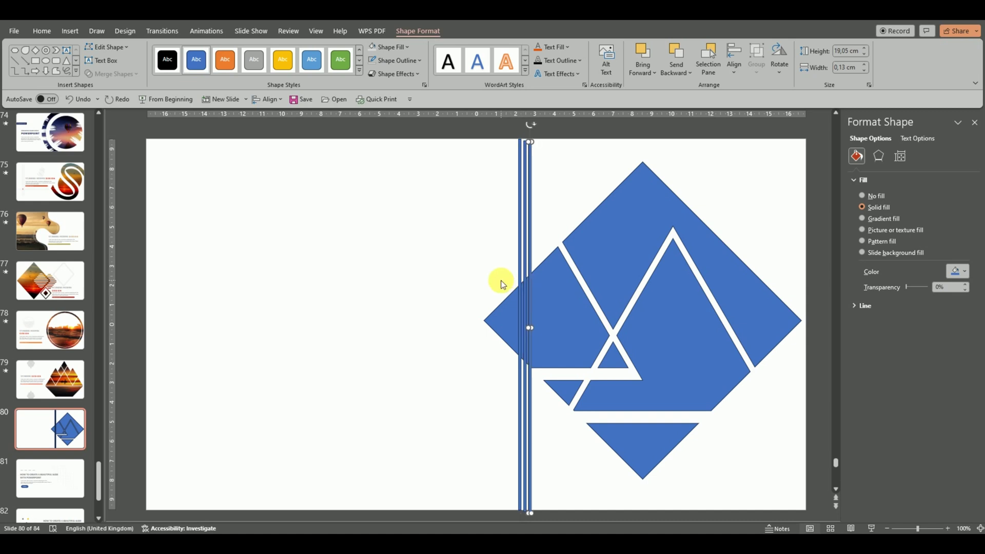
pyautogui.hotkey('ctrl', 'd')
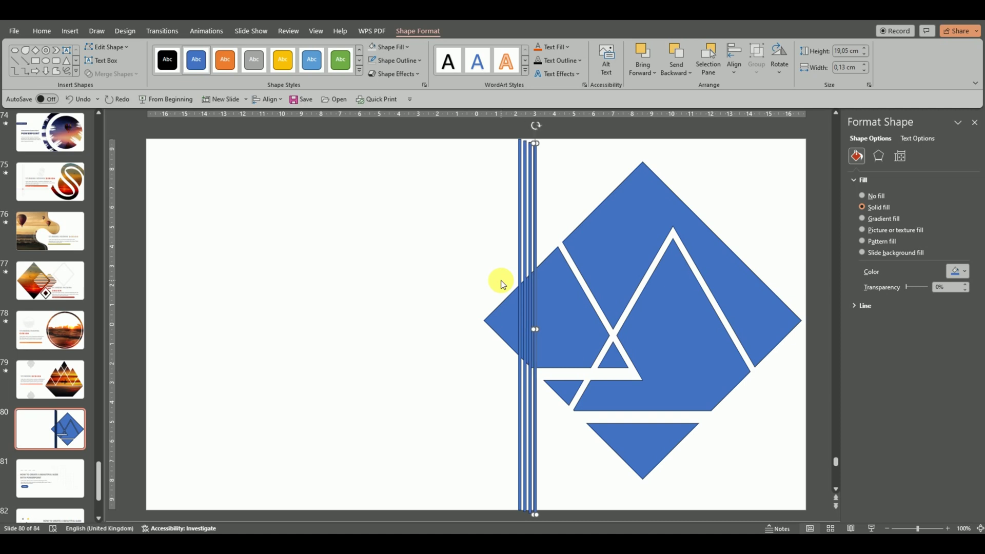
pyautogui.hotkey('ctrl', 'd')
pyautogui.hotkey('ctrl', 'd')
pyautogui.hotkey('ctrl', 'd')
pyautogui.hotkey('ctrl', 'd')
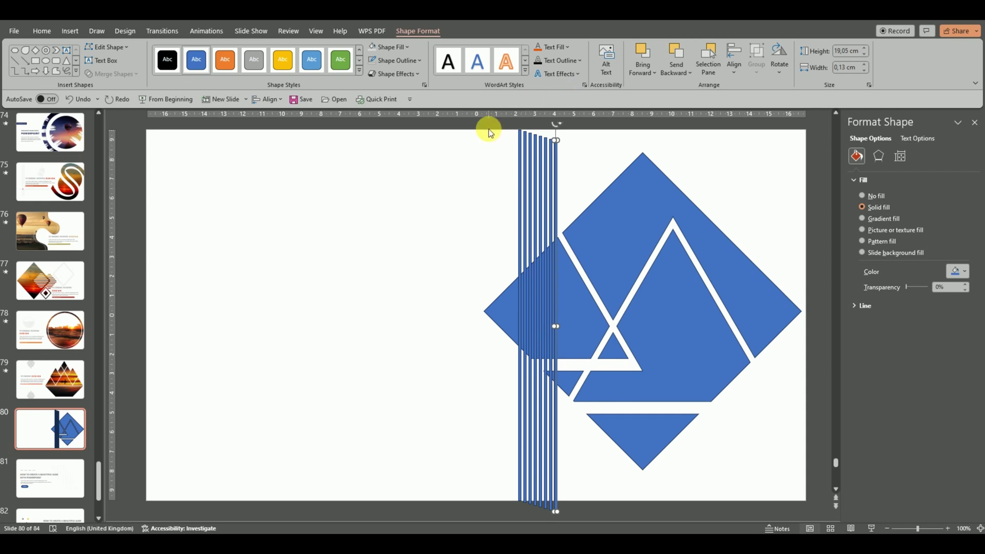
pyautogui.moveTo(487, 127)
pyautogui.mouseDown()
pyautogui.moveTo(580, 521)
pyautogui.moveTo(591, 521)
pyautogui.mouseUp()
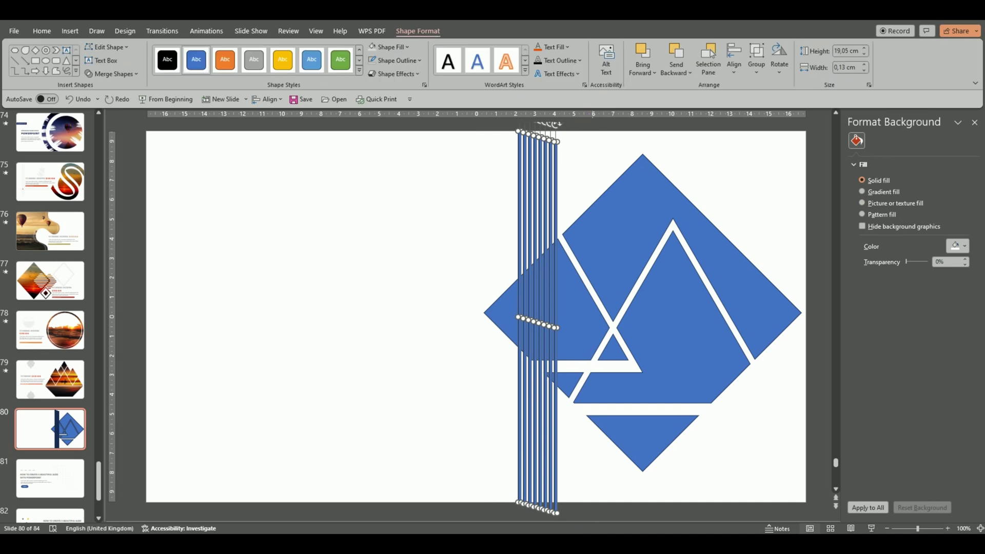
# Step: Align the stripes' middles and union them into one 19.05 × 1.98 cm shape
pyautogui.click(734, 58)
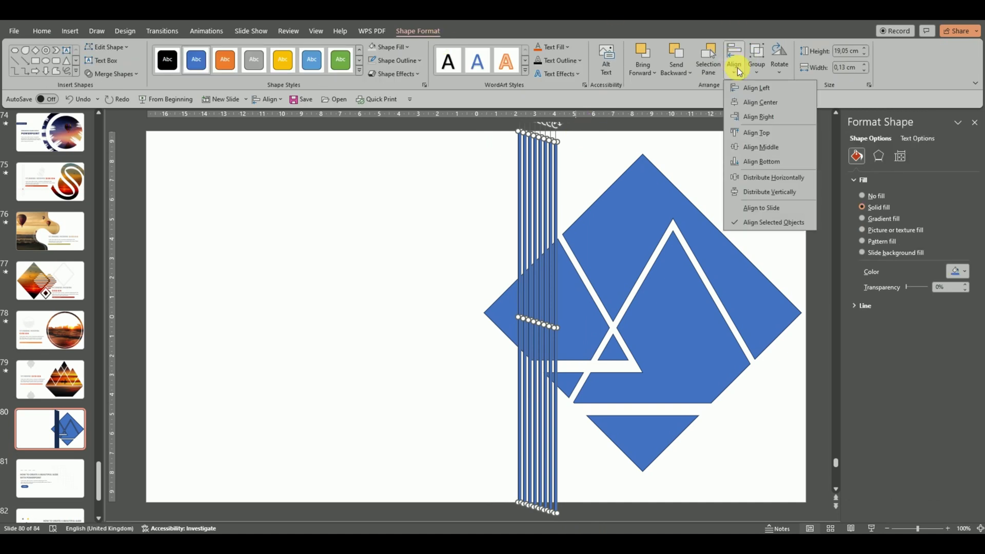
pyautogui.click(744, 133)
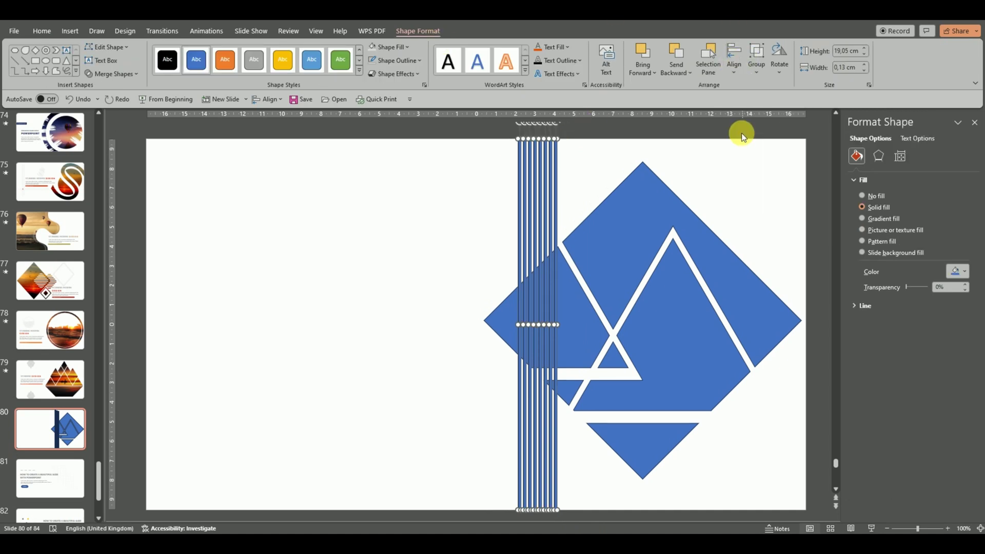
pyautogui.click(606, 239)
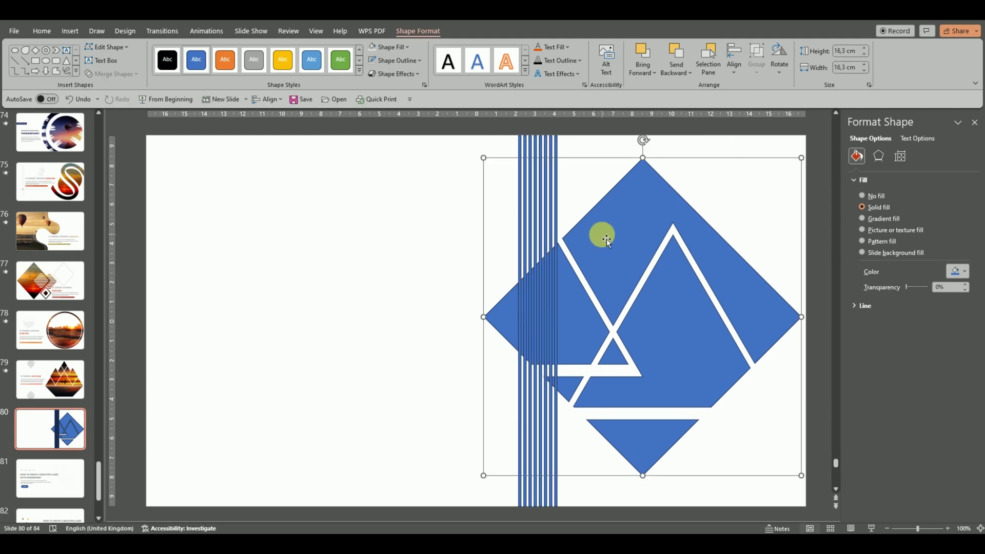
pyautogui.moveTo(496, 126); pyautogui.dragTo(578, 525)
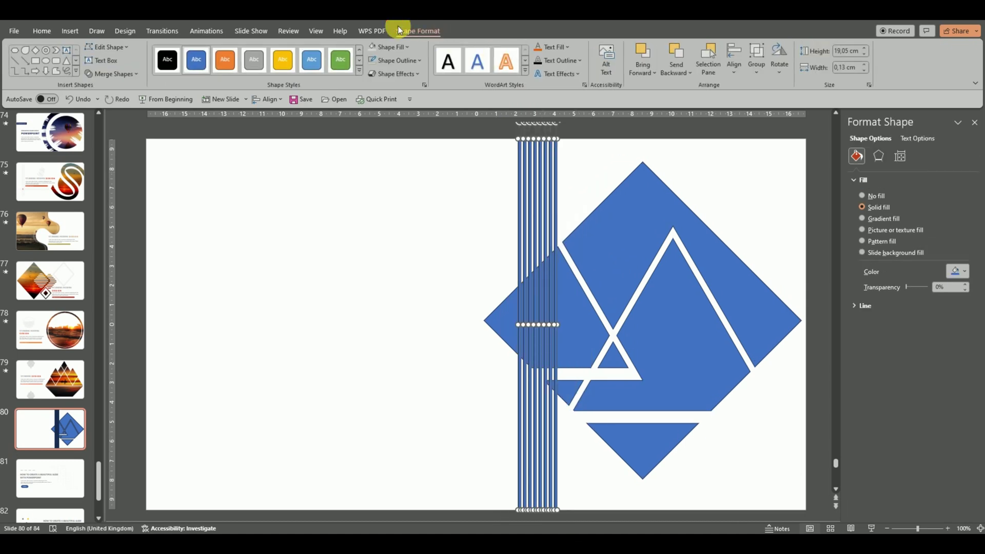
pyautogui.click(126, 75)
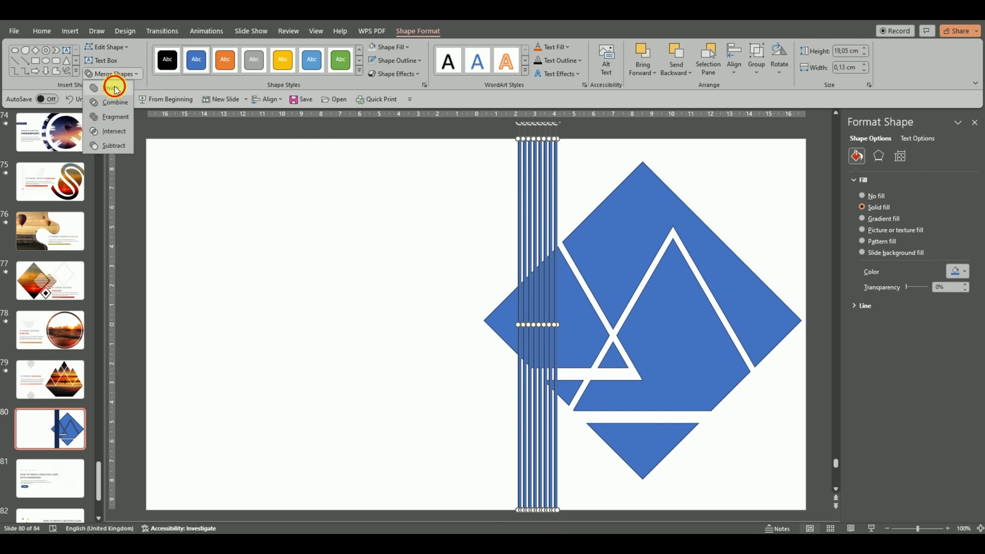
pyautogui.click(114, 88)
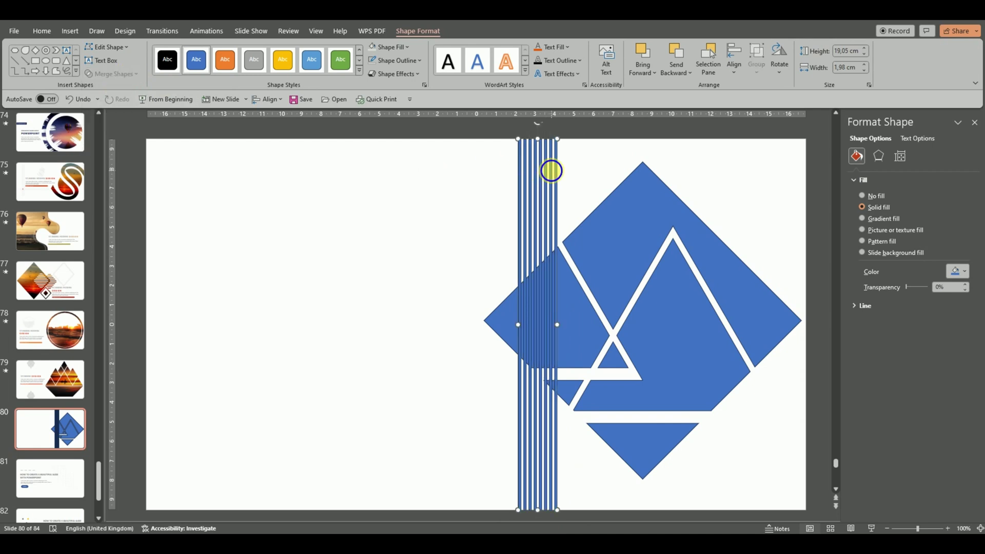
# Step: Copy the merged stripes and paste the duplicate along the slide's left edge
pyautogui.rightClick(551, 171)
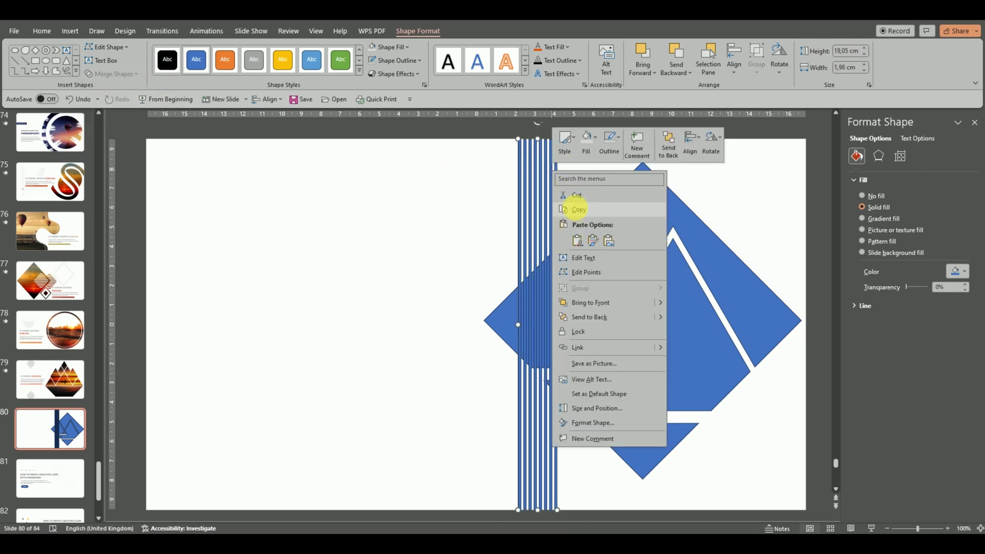
pyautogui.click(576, 209)
pyautogui.click(402, 178)
pyautogui.rightClick(422, 183)
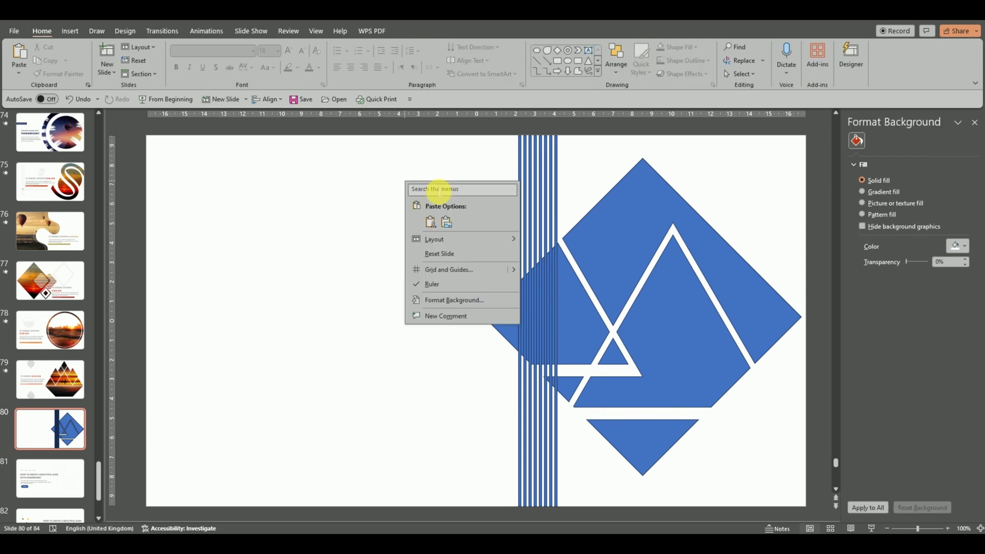
pyautogui.click(431, 222)
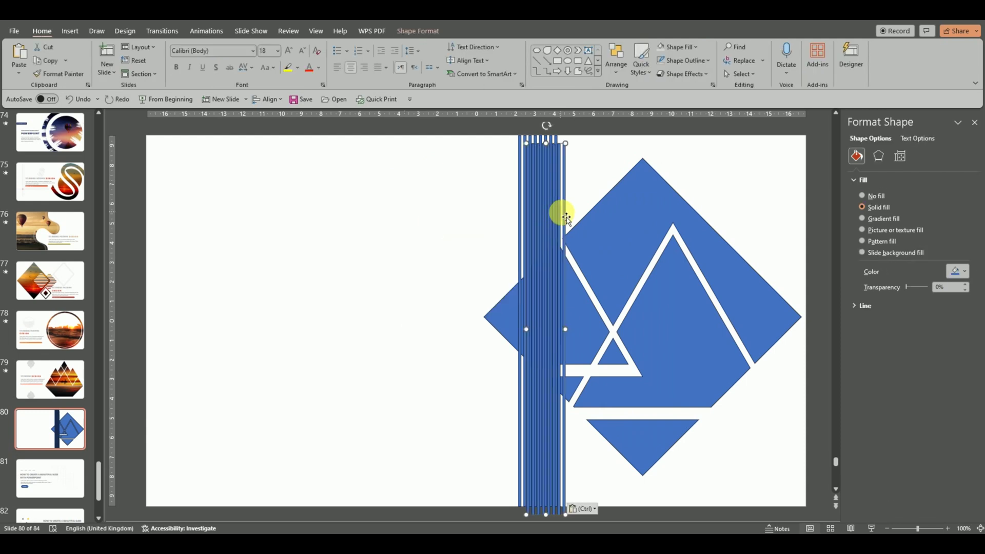
pyautogui.moveTo(568, 215); pyautogui.dragTo(209, 210)
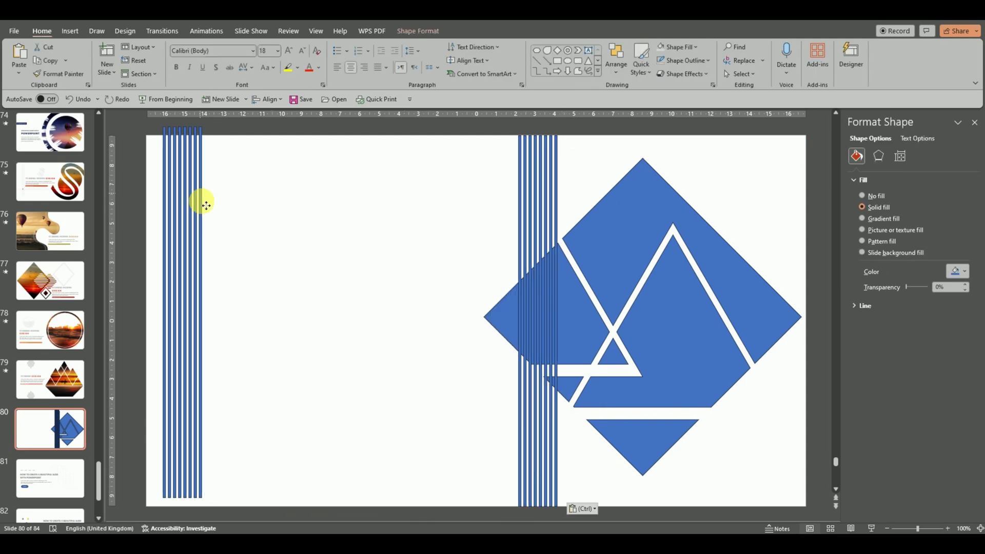
# Step: Send the original stripes behind the blue diamond and select both together
pyautogui.click(562, 168)
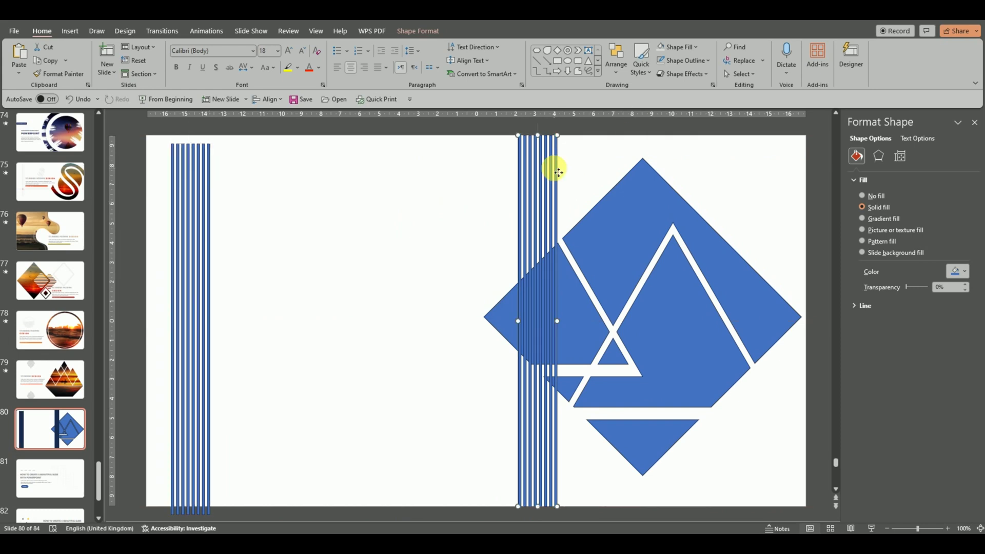
pyautogui.rightClick(565, 169)
pyautogui.click(604, 314)
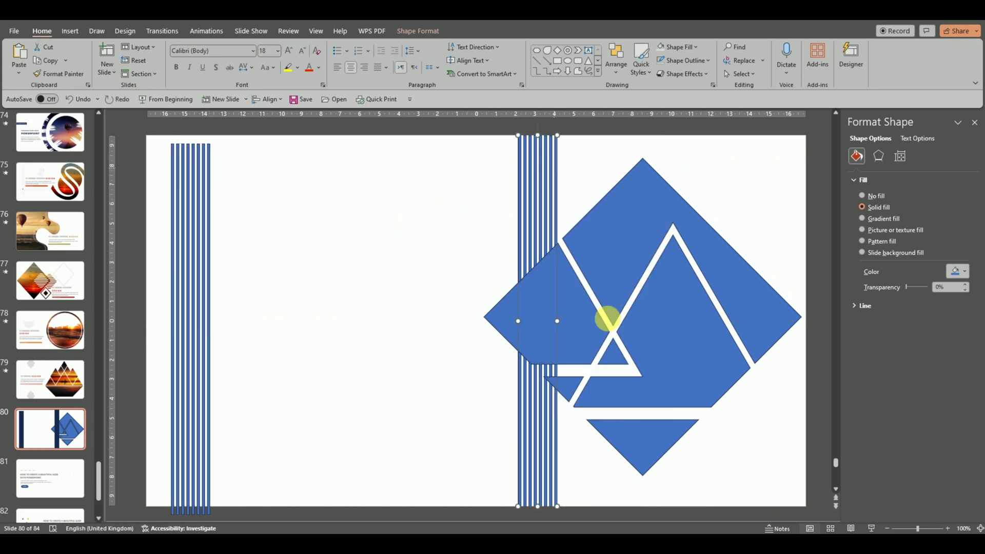
pyautogui.click(606, 273)
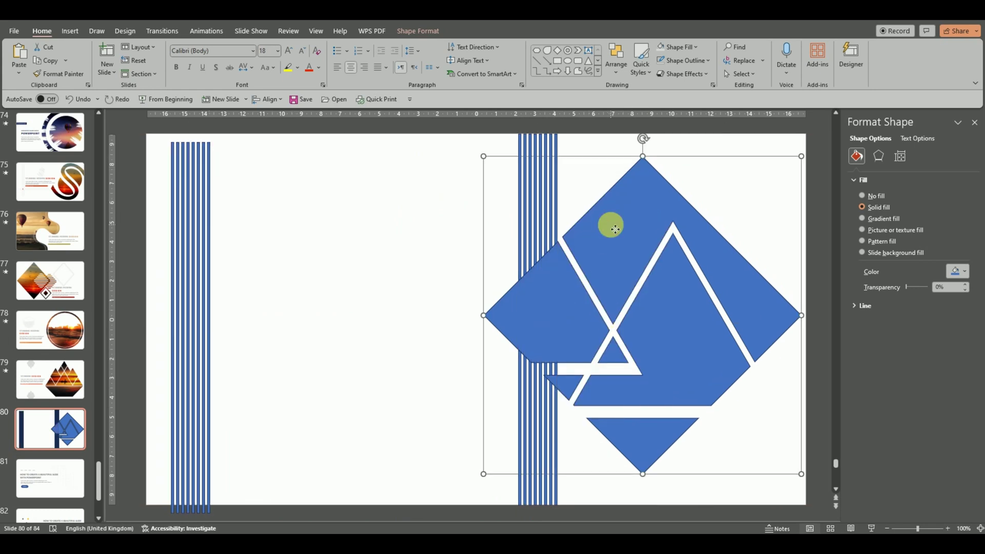
pyautogui.keyDown('shift'); pyautogui.click(555, 211); pyautogui.keyUp('shift')
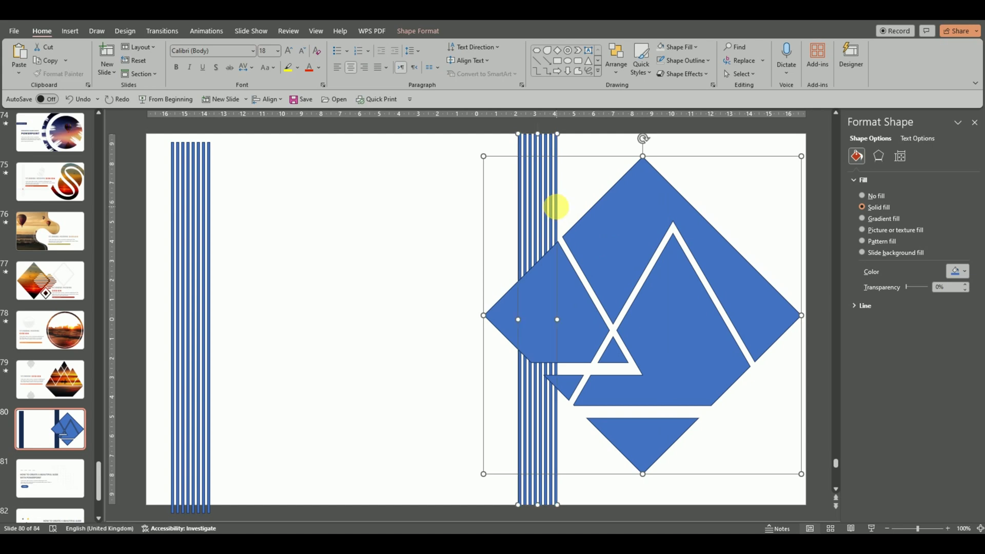
# Step: Subtract the stripe shape from the diamond, cutting thin white slits into its left tip
pyautogui.click(418, 31)
pyautogui.click(131, 74)
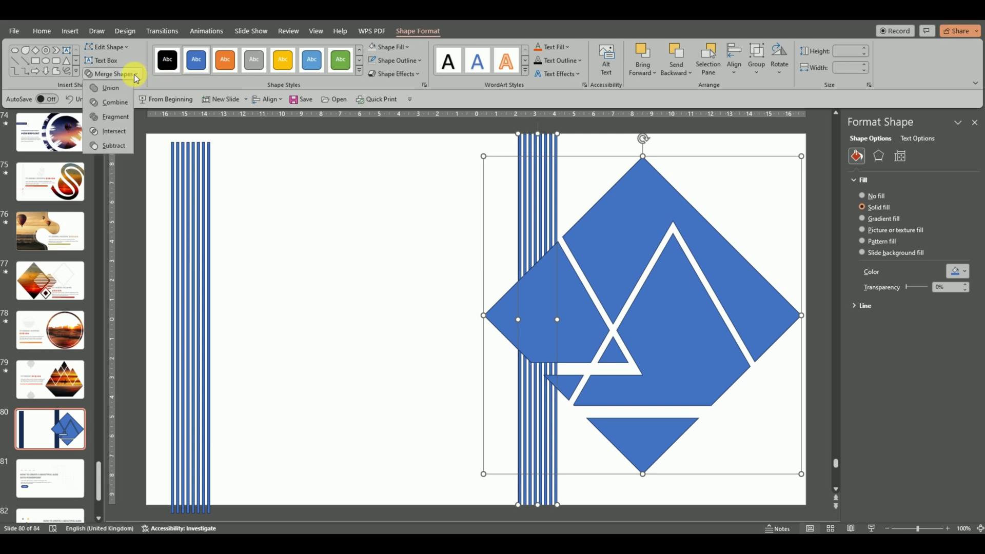
pyautogui.click(109, 146)
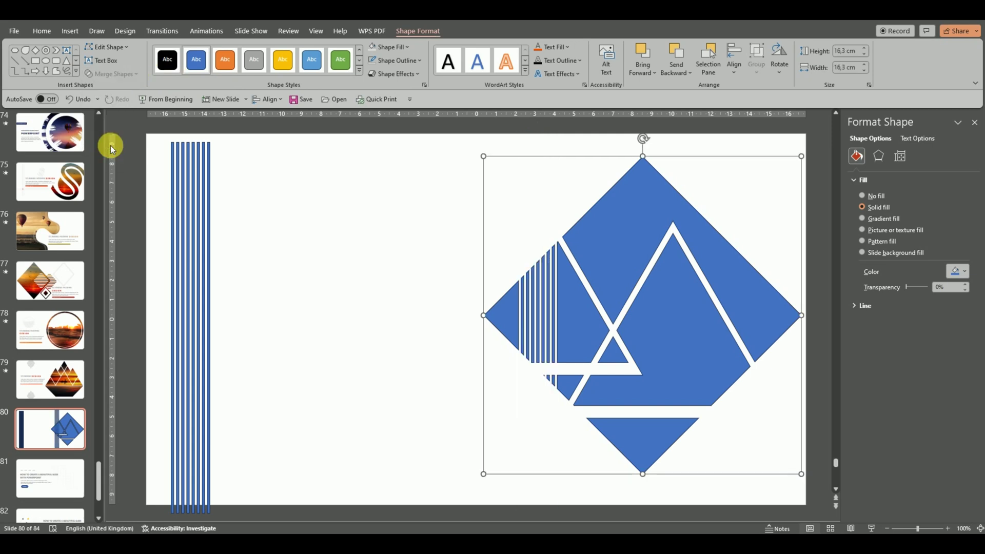
pyautogui.click(352, 186)
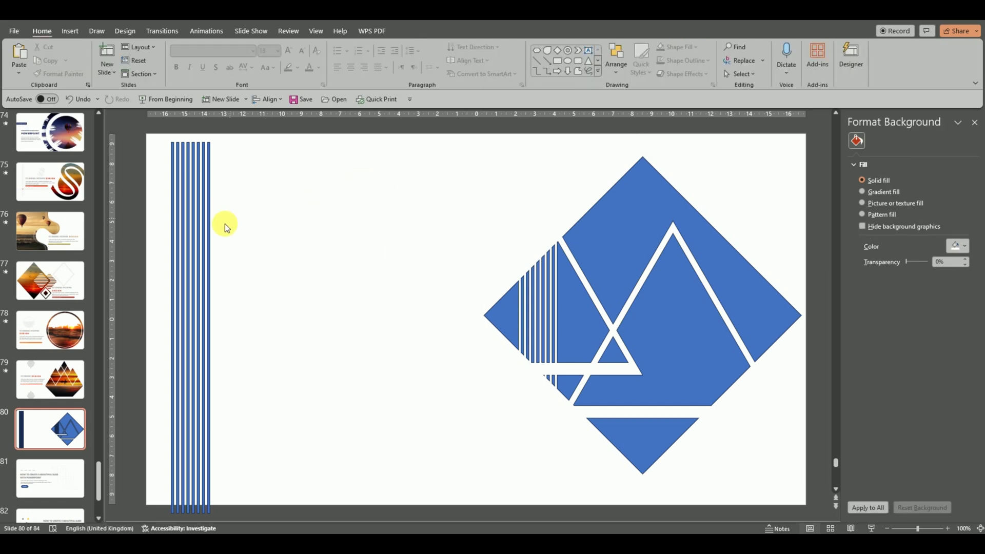
# Step: Resize the slitted diamond to 18.47 cm, shift it slightly left, and copy it
pyautogui.click(646, 219)
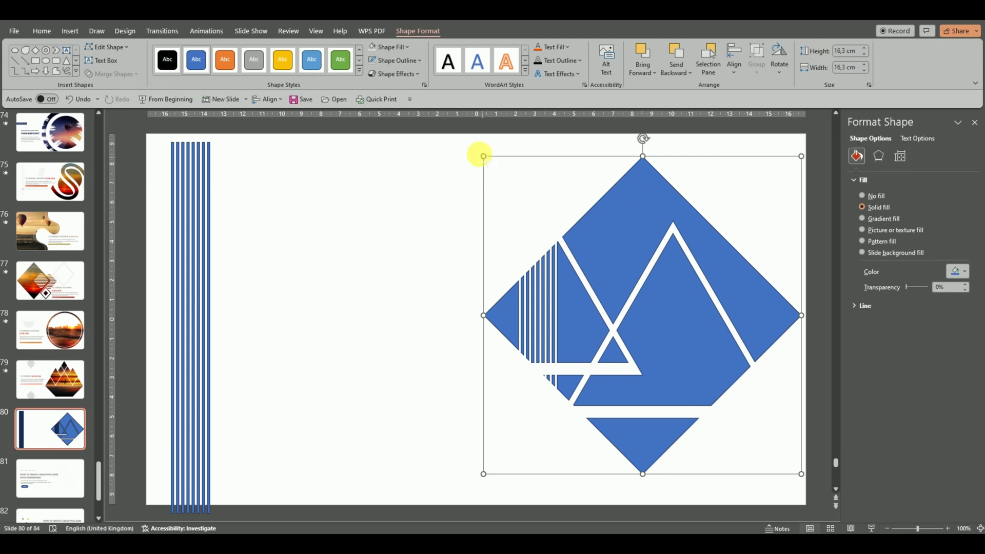
pyautogui.moveTo(484, 156); pyautogui.dragTo(468, 152)
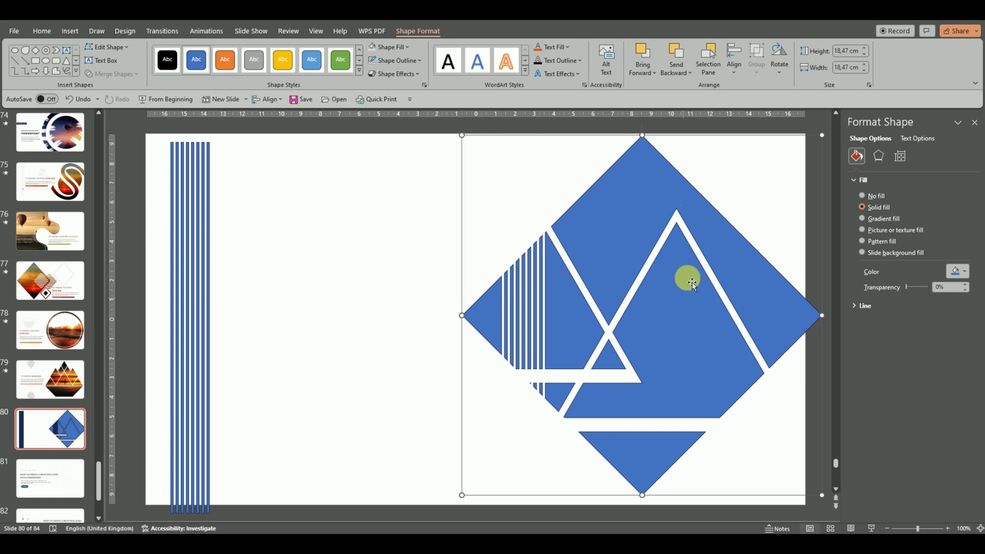
pyautogui.moveTo(692, 282); pyautogui.dragTo(691, 289)
pyautogui.click(359, 334)
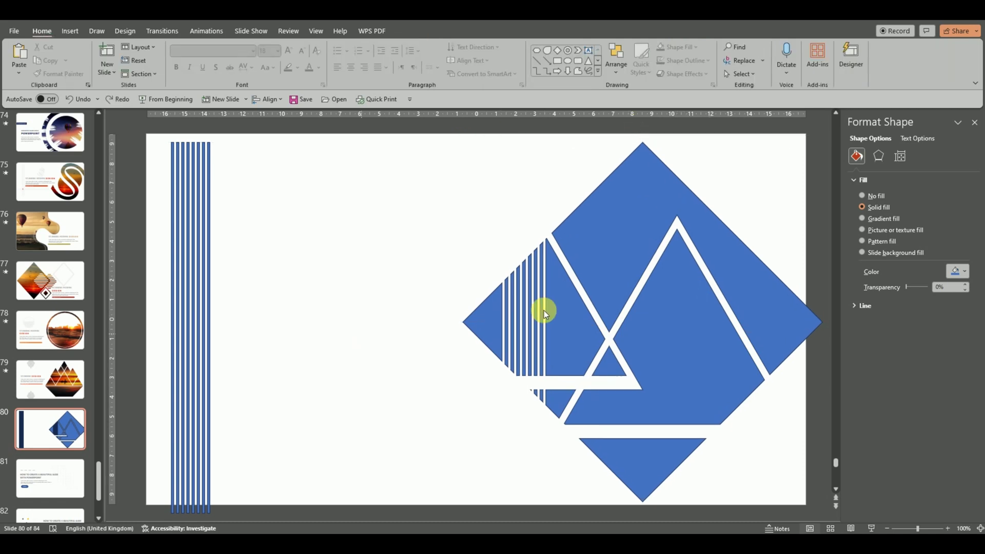
pyautogui.moveTo(598, 275); pyautogui.dragTo(567, 268)
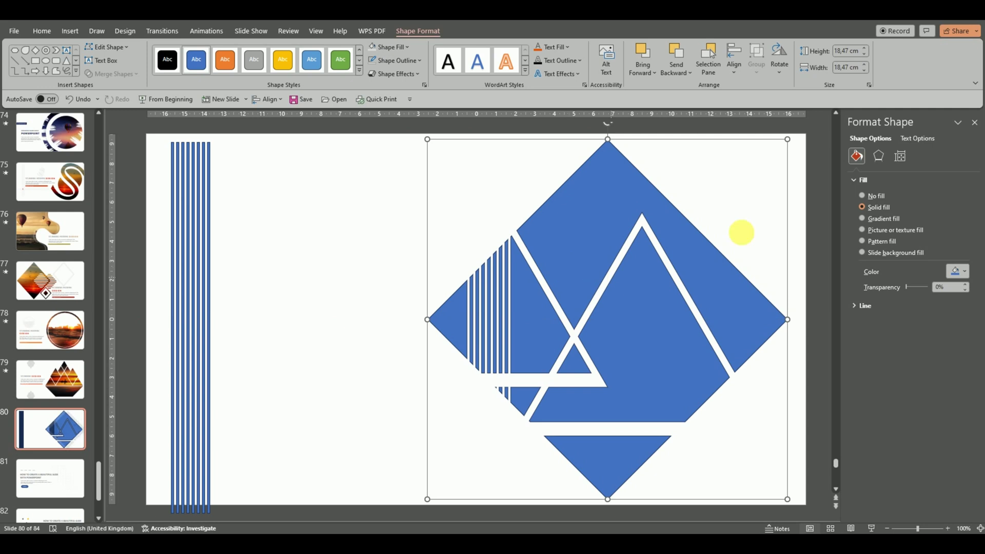
pyautogui.rightClick(621, 209)
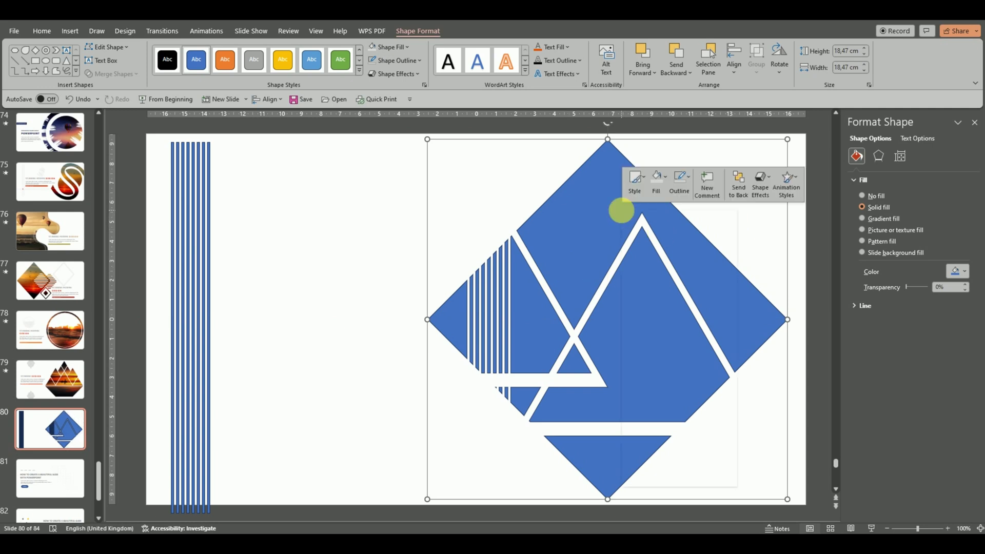
pyautogui.click(652, 250)
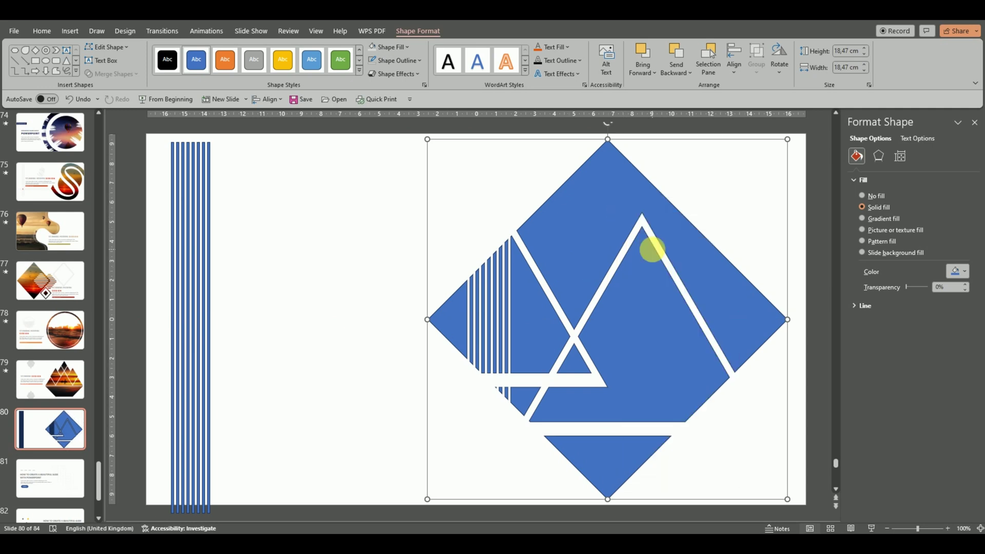
pyautogui.click(359, 278)
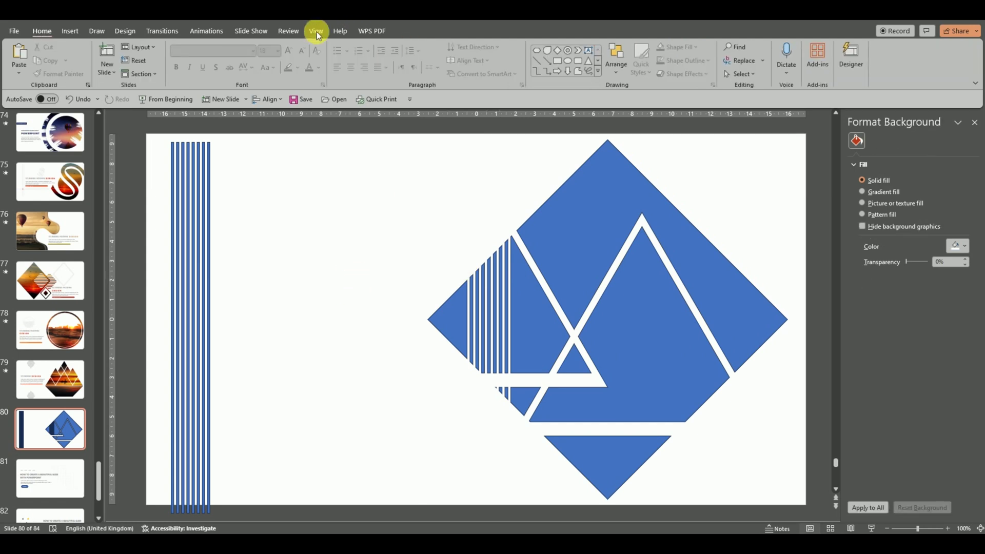
# Step: In Slide Master view, add a new layout, delete its placeholders, and paste the striped diamond
pyautogui.click(316, 32)
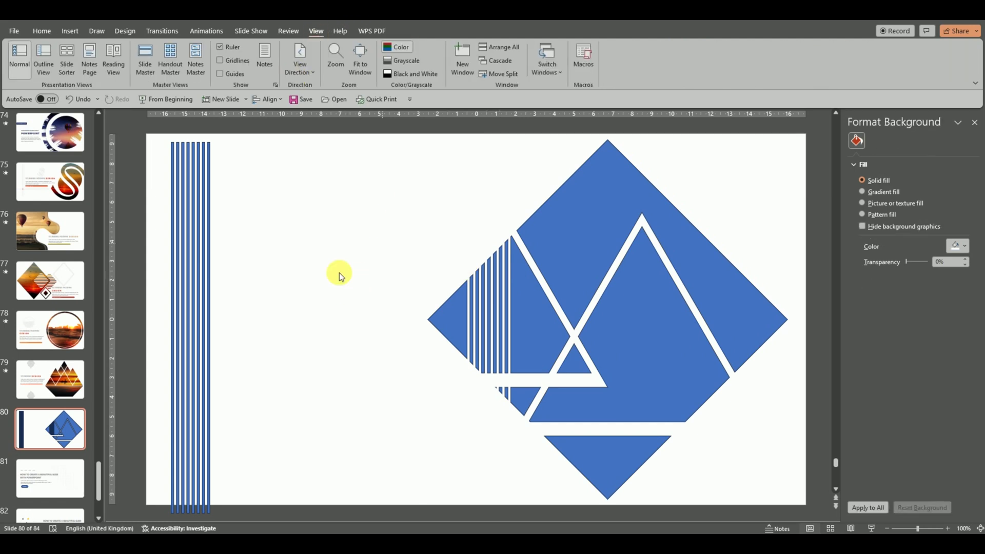
pyautogui.click(146, 66)
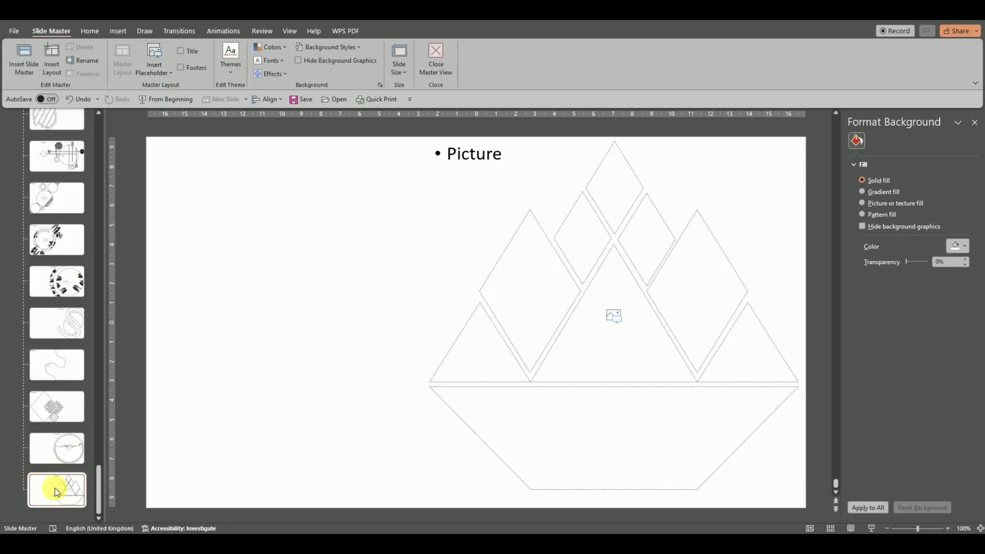
pyautogui.hotkey('ctrl', 'm')
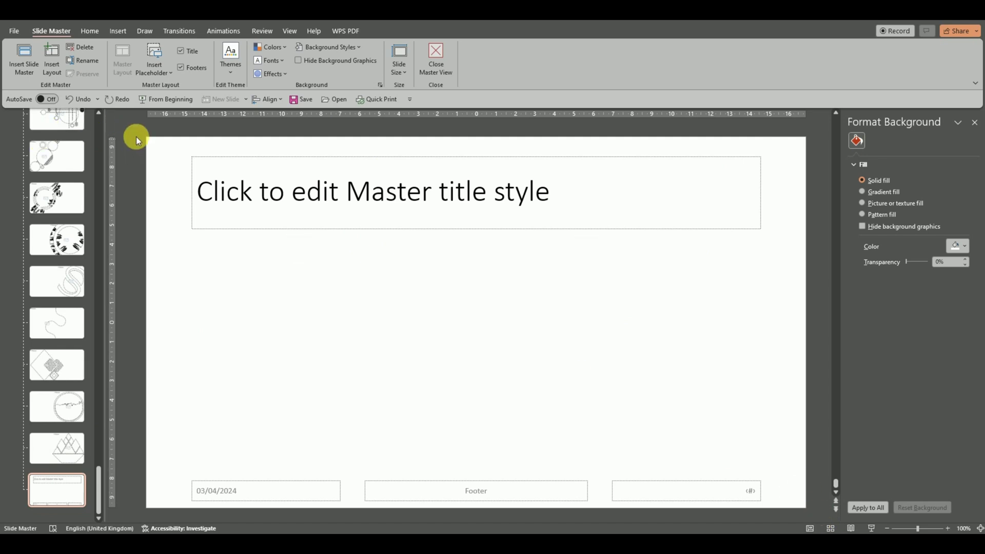
pyautogui.moveTo(134, 130)
pyautogui.mouseDown()
pyautogui.moveTo(439, 367)
pyautogui.moveTo(820, 516)
pyautogui.mouseUp()
pyautogui.press('Delete')
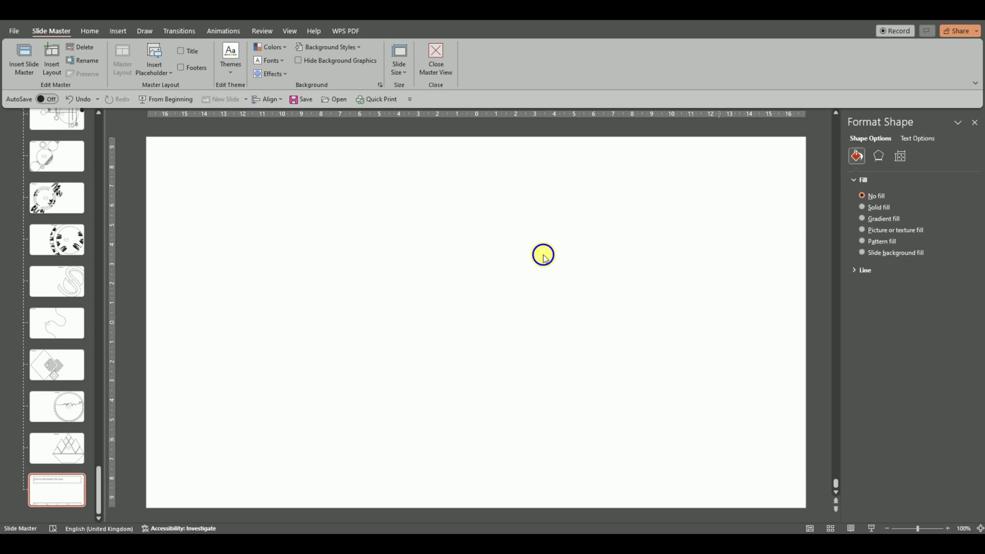
pyautogui.rightClick(544, 253)
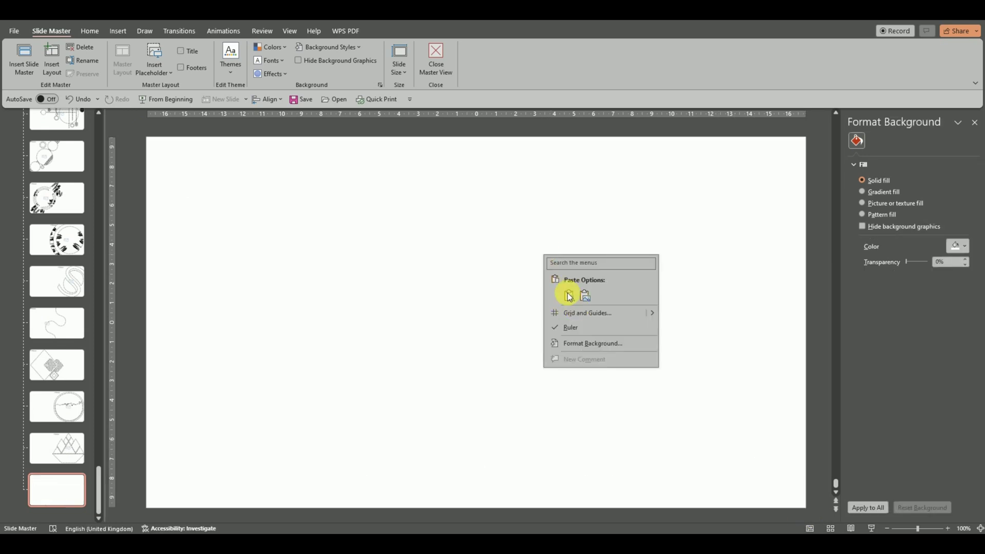
pyautogui.click(569, 296)
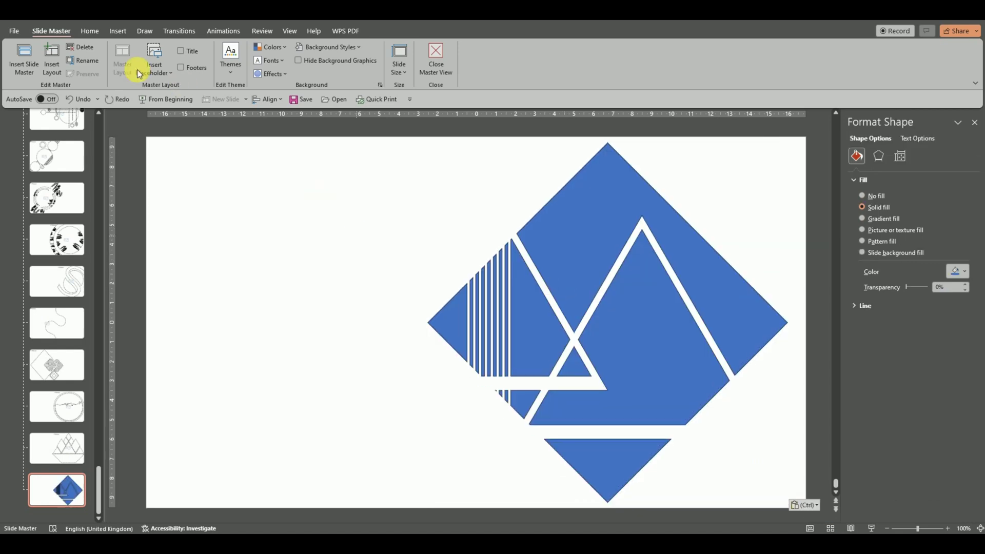
# Step: Draw a picture placeholder covering the diamond graphic and send it behind the graphic
pyautogui.click(157, 72)
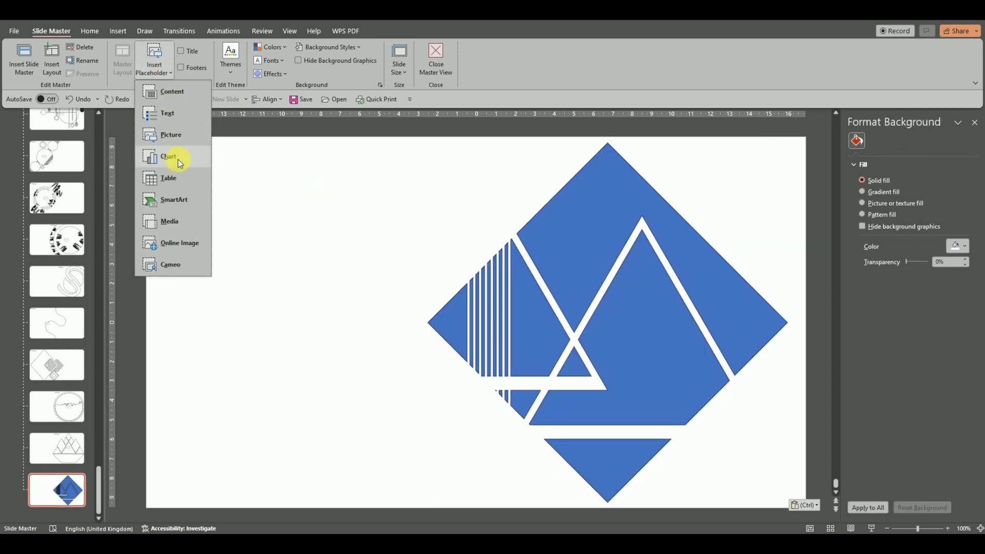
pyautogui.click(158, 126)
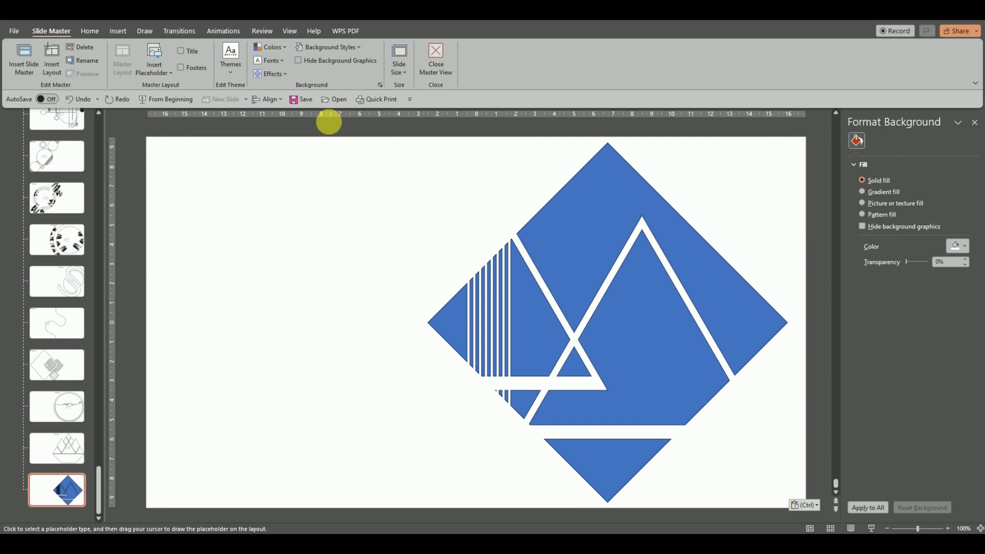
pyautogui.moveTo(331, 131); pyautogui.dragTo(822, 506)
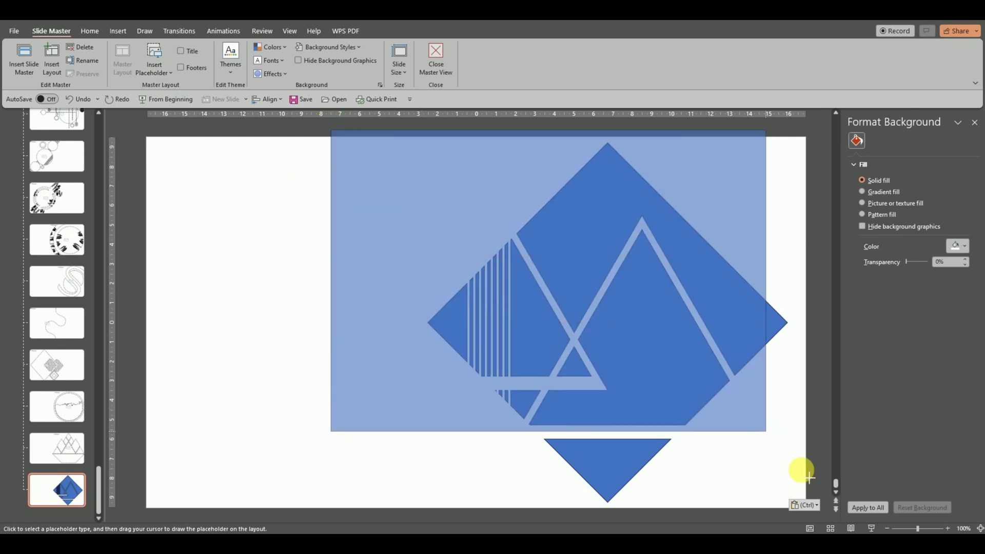
pyautogui.moveTo(830, 512); pyautogui.dragTo(823, 523)
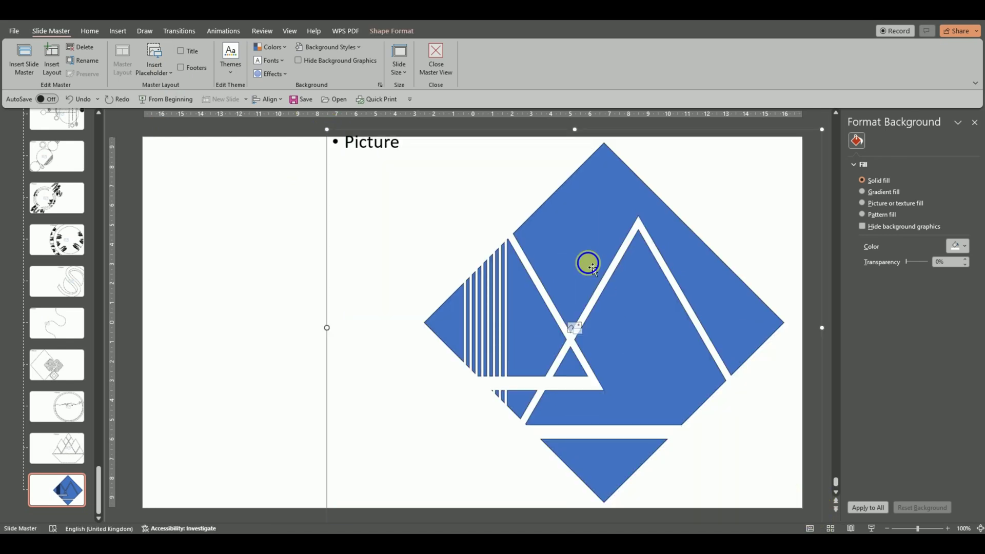
pyautogui.rightClick(592, 266)
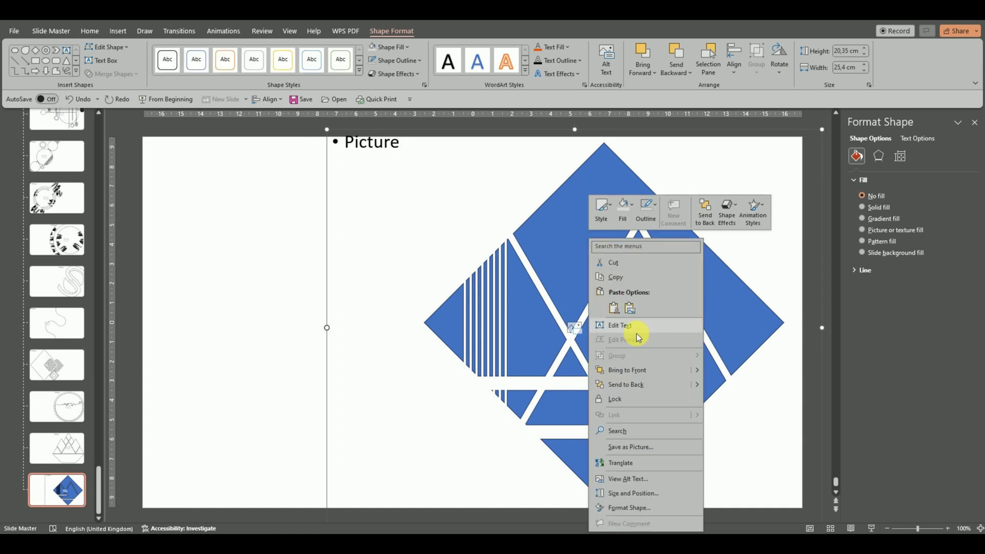
pyautogui.click(635, 386)
# Step: Intersect the placeholder with the diamond to shape it, then close Master View
pyautogui.keyDown('shift'); pyautogui.click(570, 268); pyautogui.keyUp('shift')
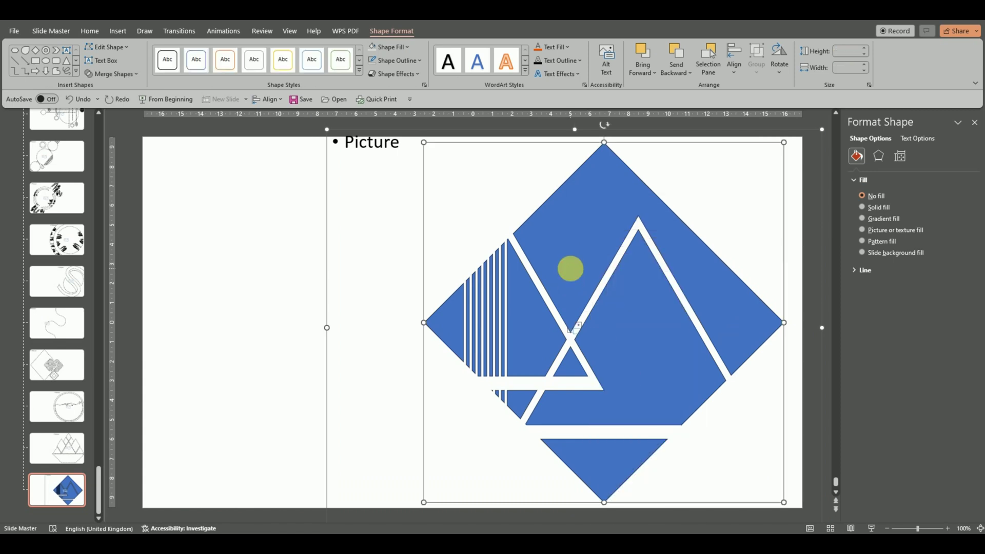
pyautogui.click(118, 75)
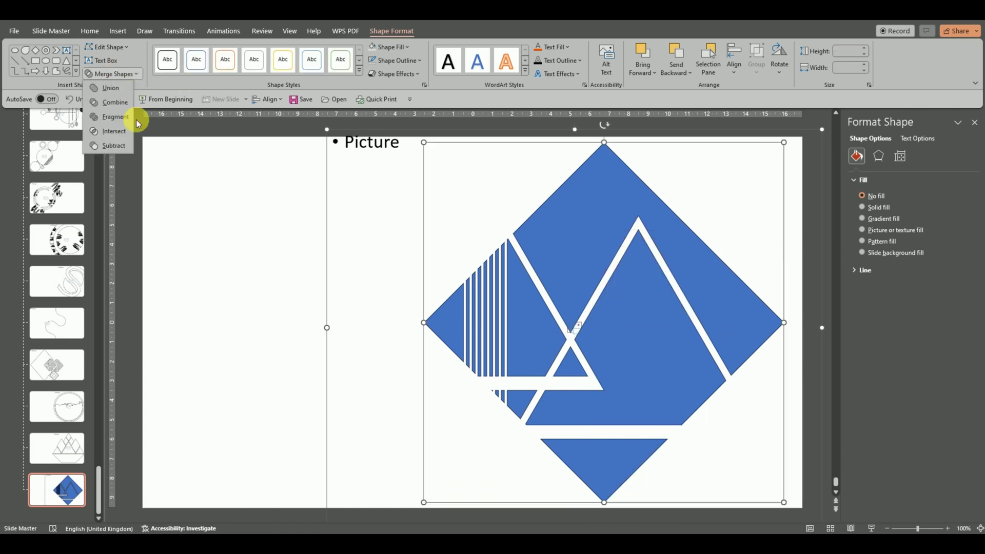
pyautogui.click(124, 130)
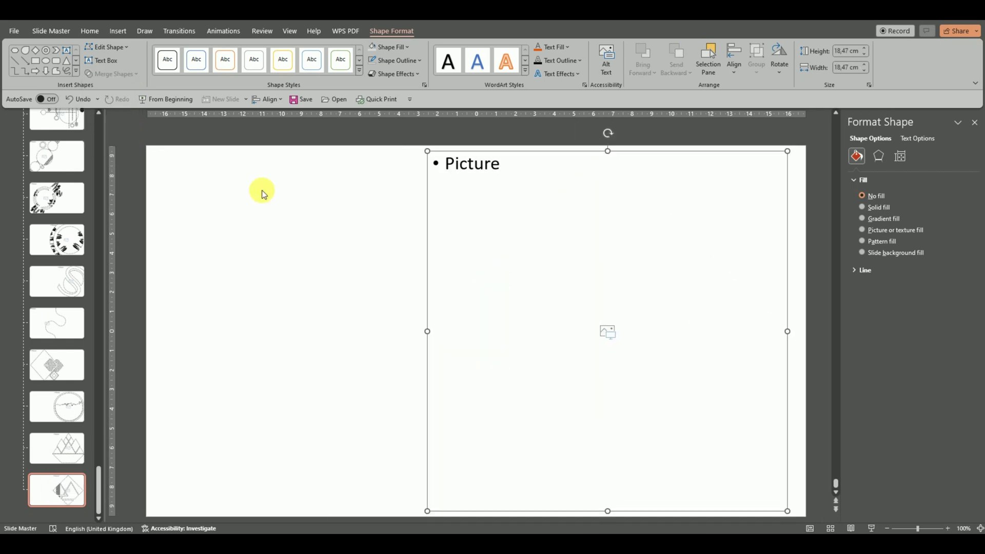
pyautogui.click(373, 220)
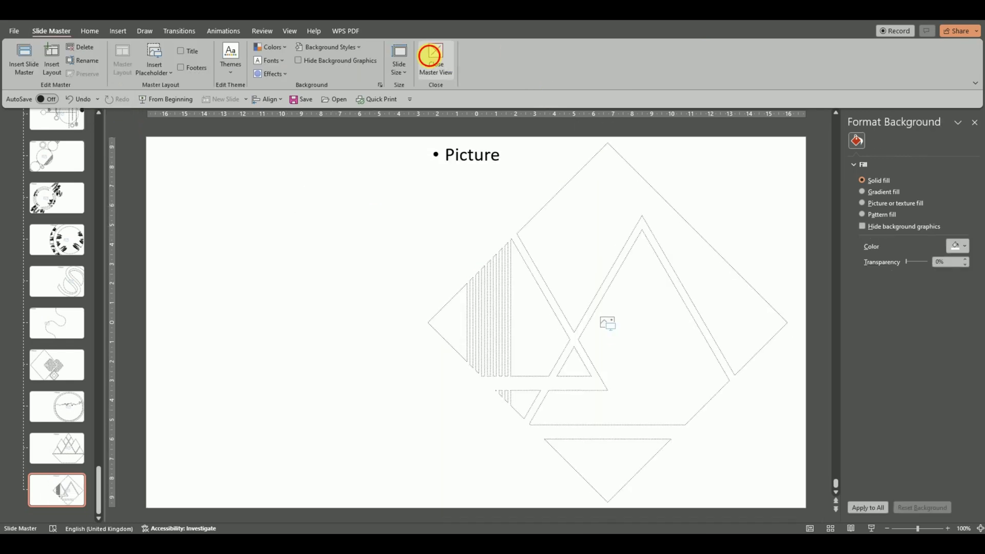
pyautogui.click(436, 59)
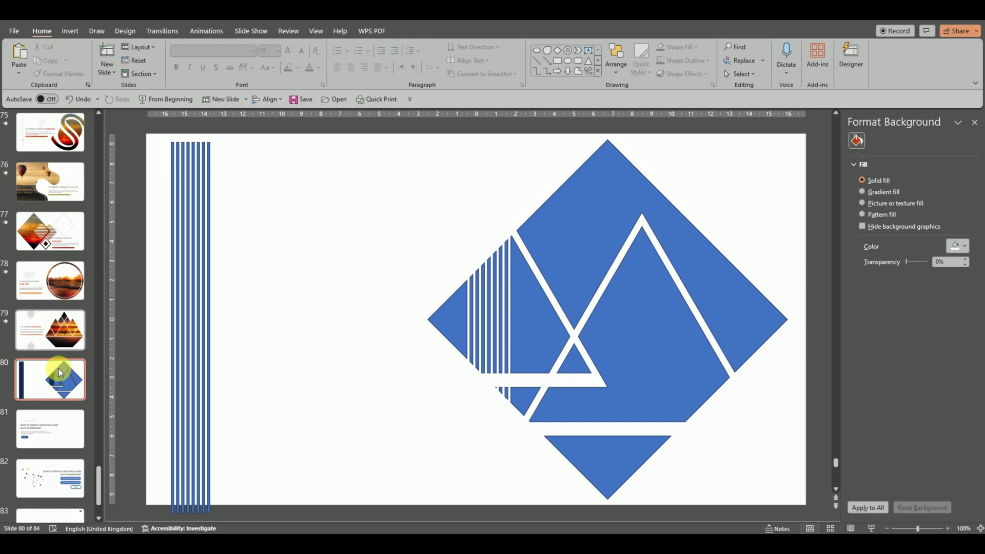
# Step: Add a 76_Custom Layout slide after slide 79, then go back to blue design slide 81
pyautogui.click(51, 334)
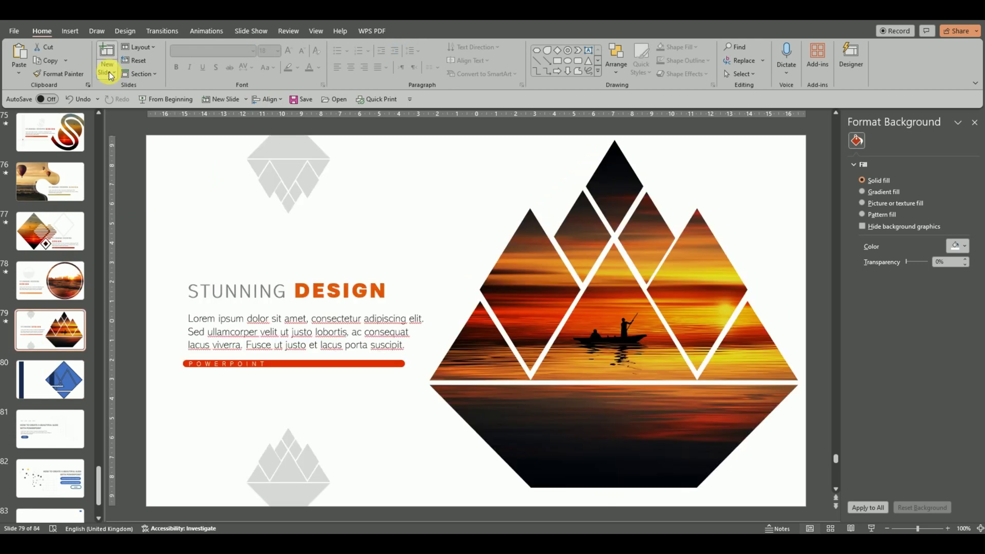
pyautogui.click(109, 76)
pyautogui.scroll(-3, 301, 308)
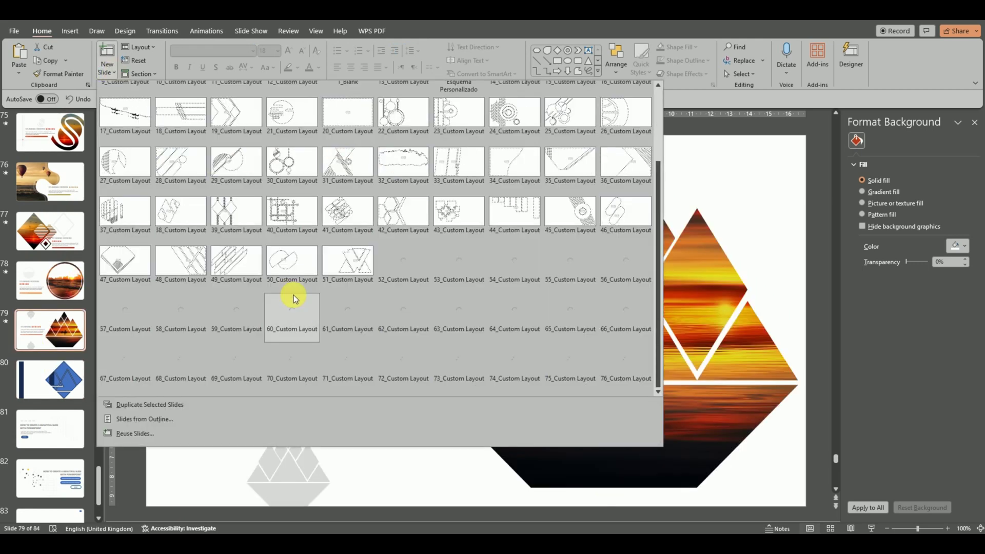
pyautogui.click(638, 364)
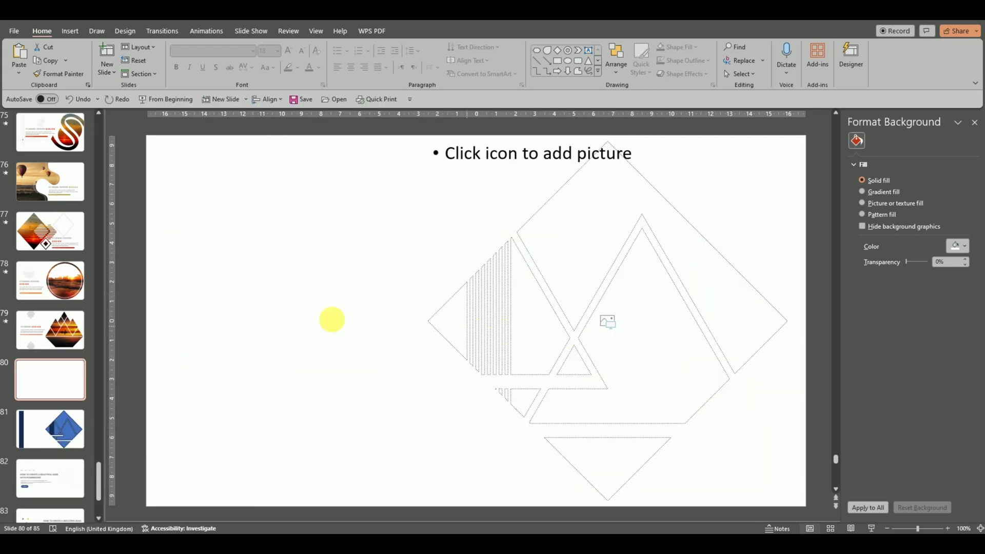
pyautogui.click(19, 416)
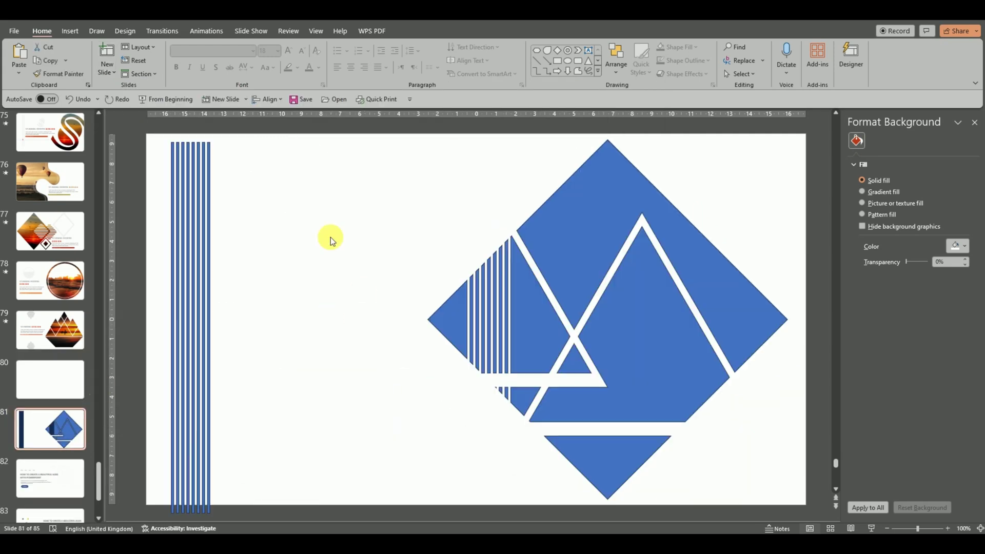
# Step: Copy the blue stripe group from slide 81, paste it onto slide 80, and move it to the right edge
pyautogui.click(201, 214)
pyautogui.rightClick(200, 213)
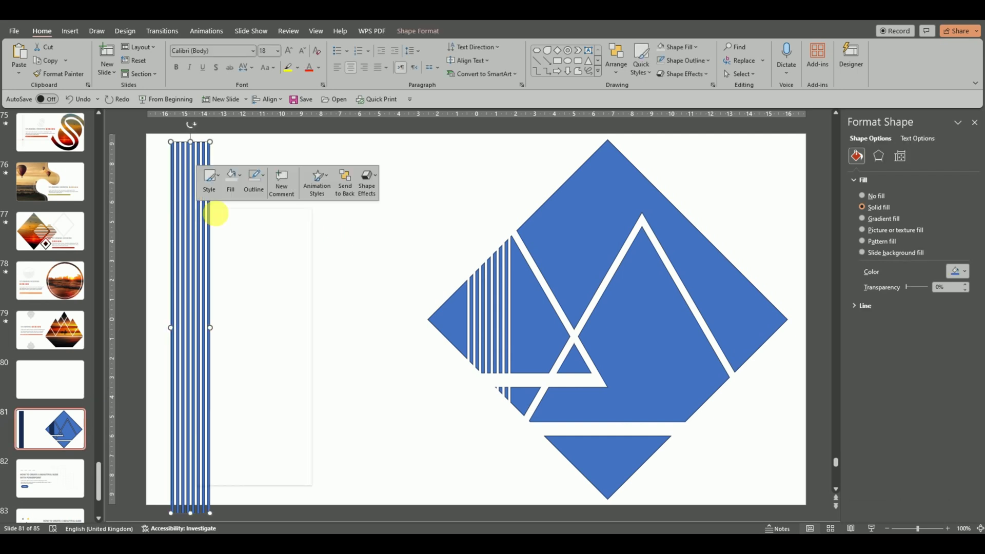
pyautogui.click(235, 248)
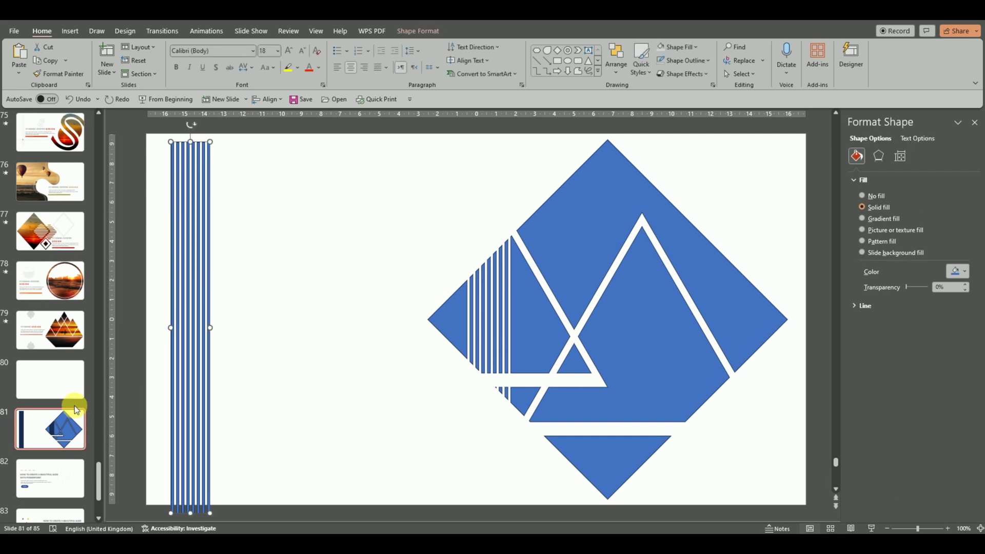
pyautogui.click(54, 394)
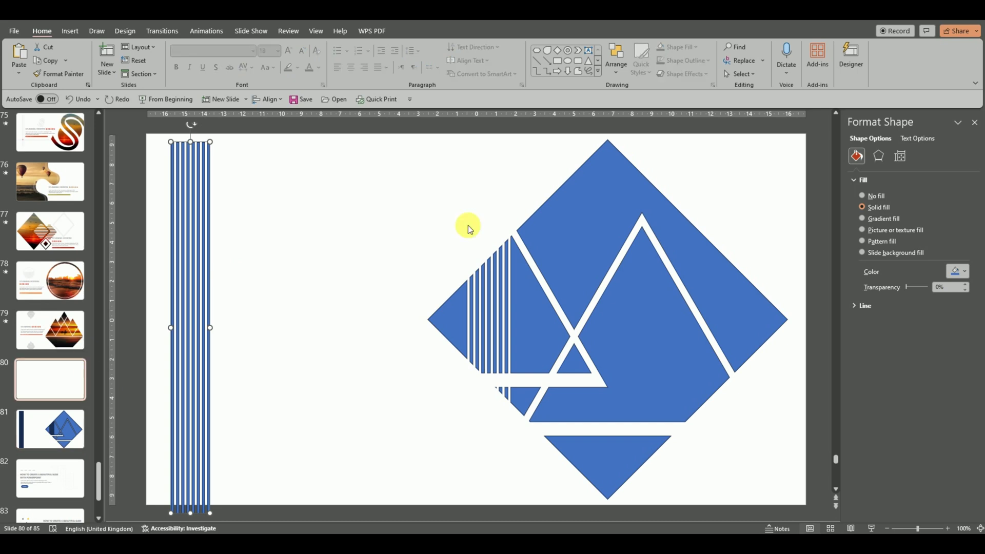
pyautogui.rightClick(688, 171)
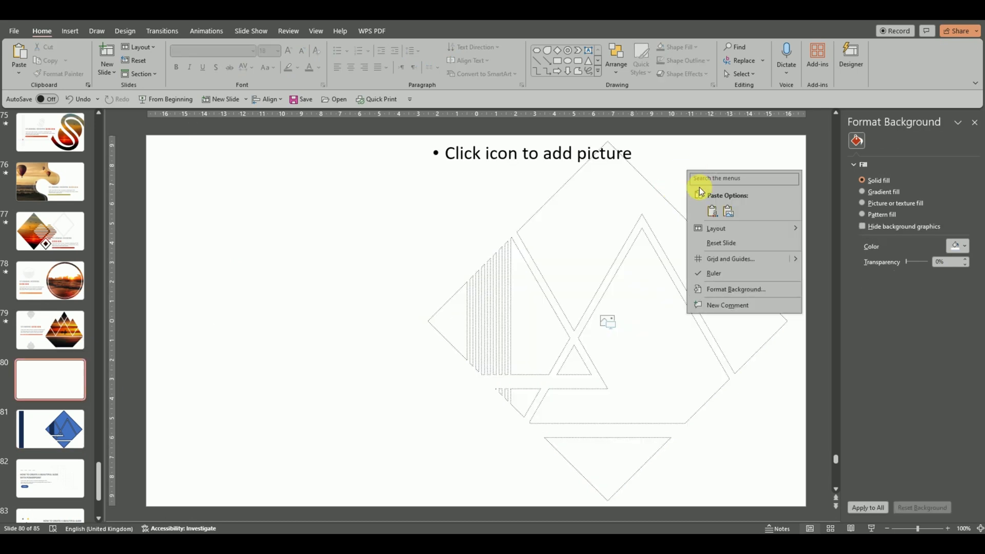
pyautogui.click(711, 213)
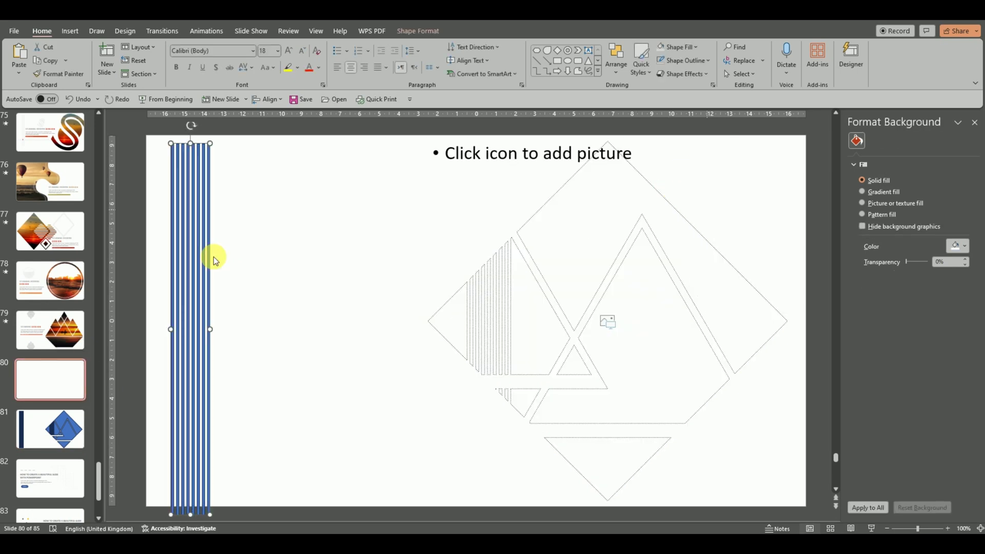
pyautogui.moveTo(246, 282)
pyautogui.mouseDown()
pyautogui.moveTo(727, 272)
pyautogui.moveTo(759, 259)
pyautogui.moveTo(744, 261)
pyautogui.mouseUp()
pyautogui.click(607, 322)
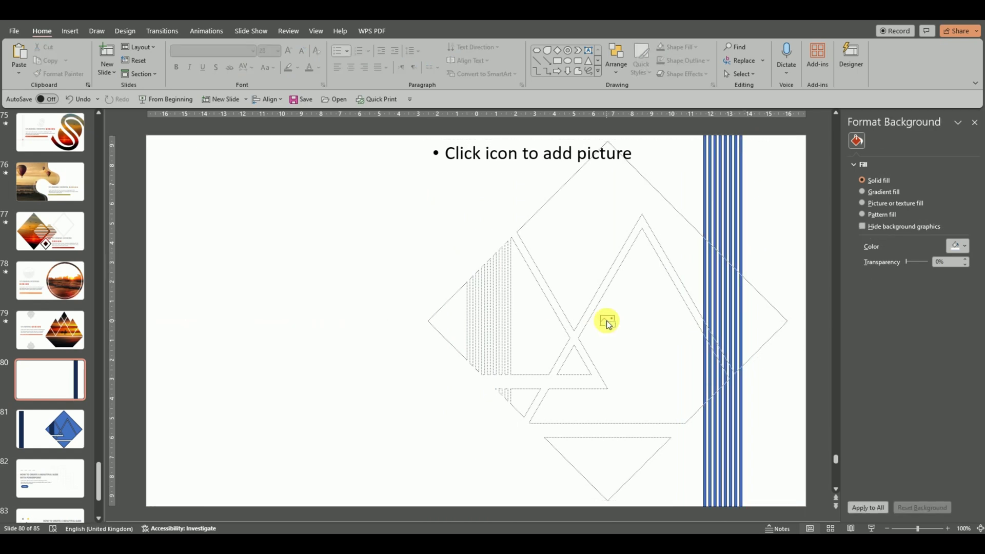
# Step: Fill the diamond picture placeholder with the sunset boat photo and open Picture Corrections
pyautogui.click(605, 322)
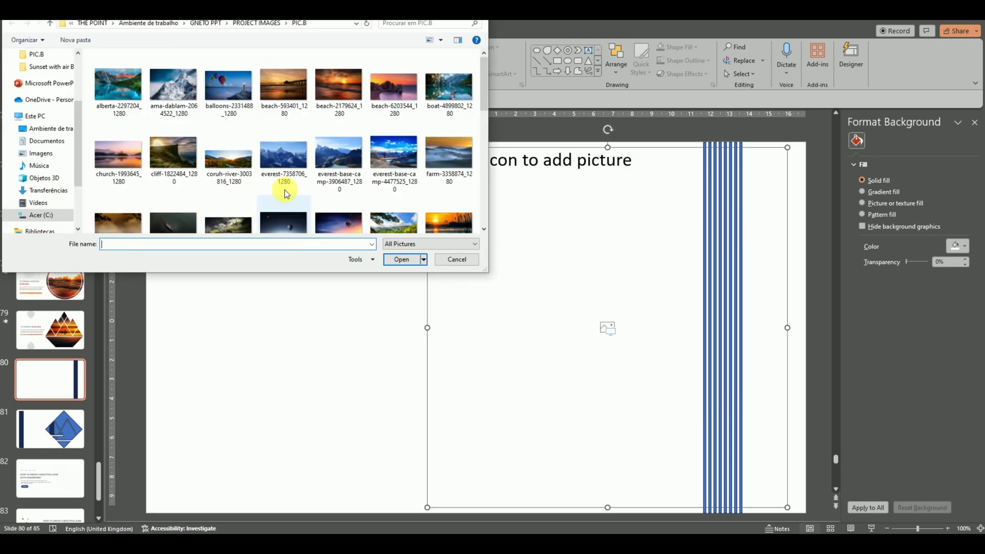
pyautogui.scroll(-1, 301, 158)
pyautogui.scroll(-2, 301, 164)
pyautogui.scroll(-1, 301, 164)
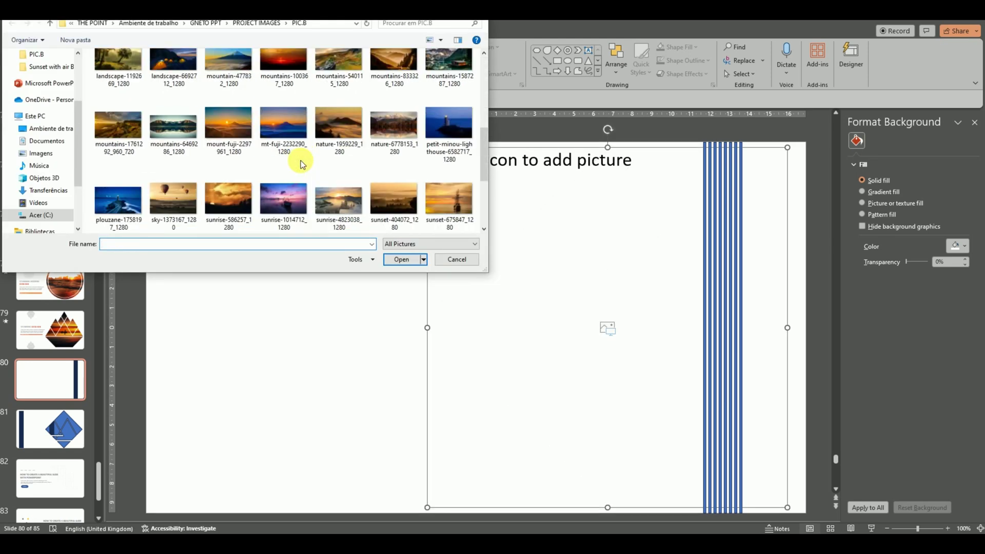
pyautogui.doubleClick(287, 196)
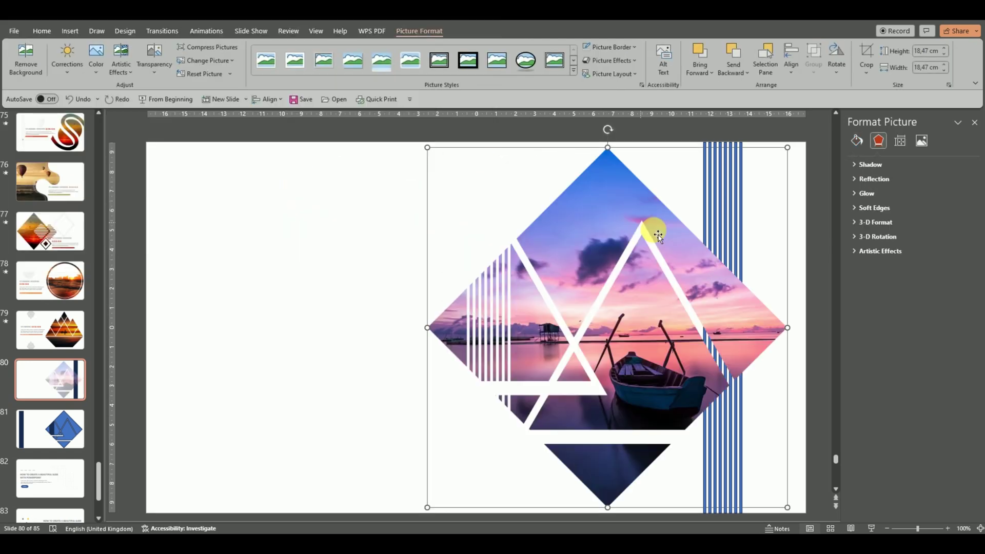
pyautogui.click(69, 74)
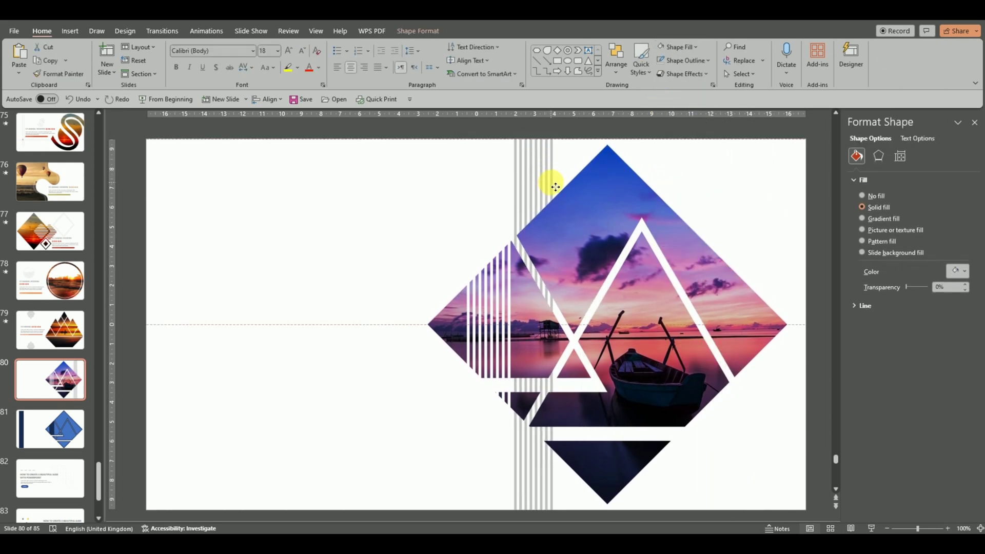
# Step: Color the POWERPOINT bar and the word STUNNING purple, and widen the body text box
pyautogui.click(741, 161)
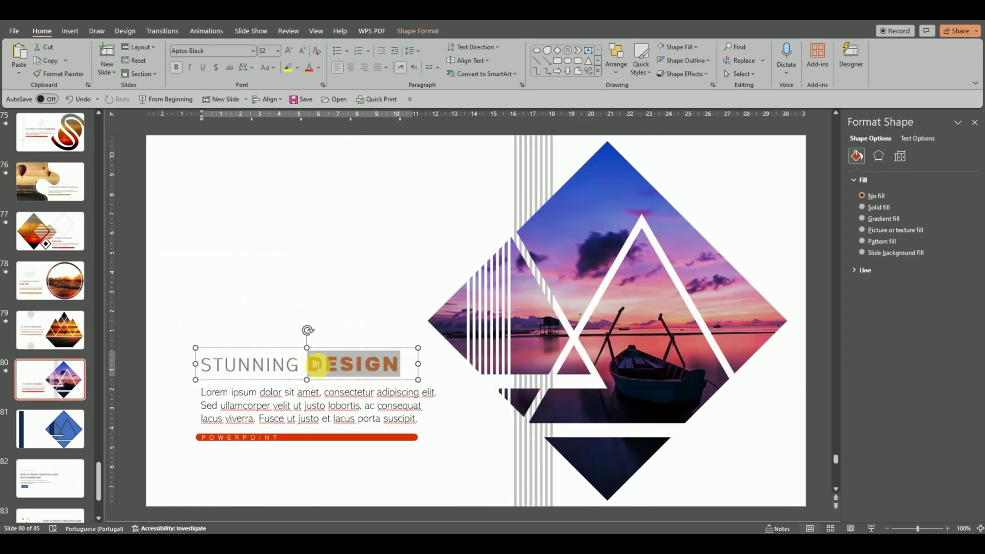
pyautogui.click(695, 47)
pyautogui.click(735, 145)
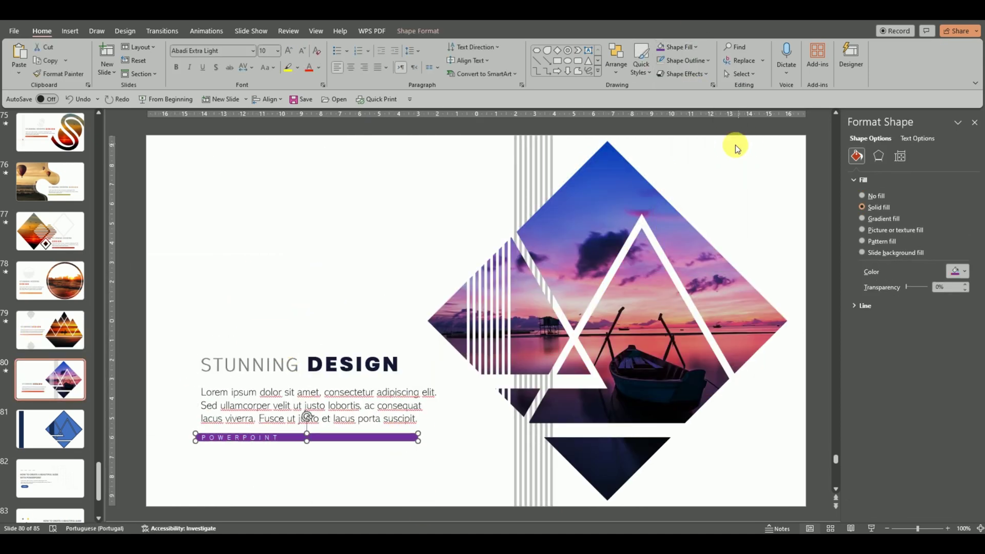
pyautogui.doubleClick(248, 365)
pyautogui.click(293, 344)
pyautogui.click(380, 438)
pyautogui.click(421, 427)
pyautogui.moveTo(438, 405); pyautogui.dragTo(492, 406)
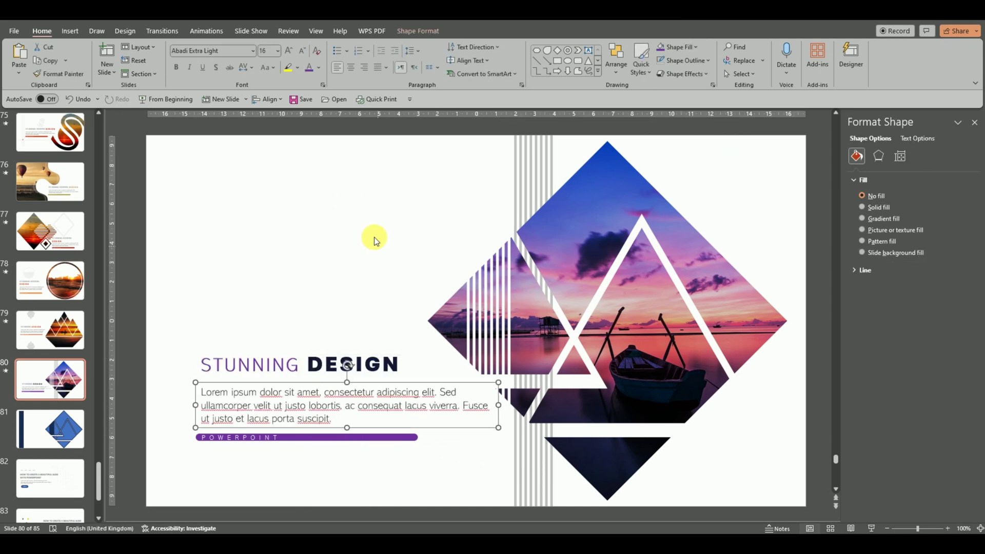
pyautogui.click(352, 436)
pyautogui.click(322, 211)
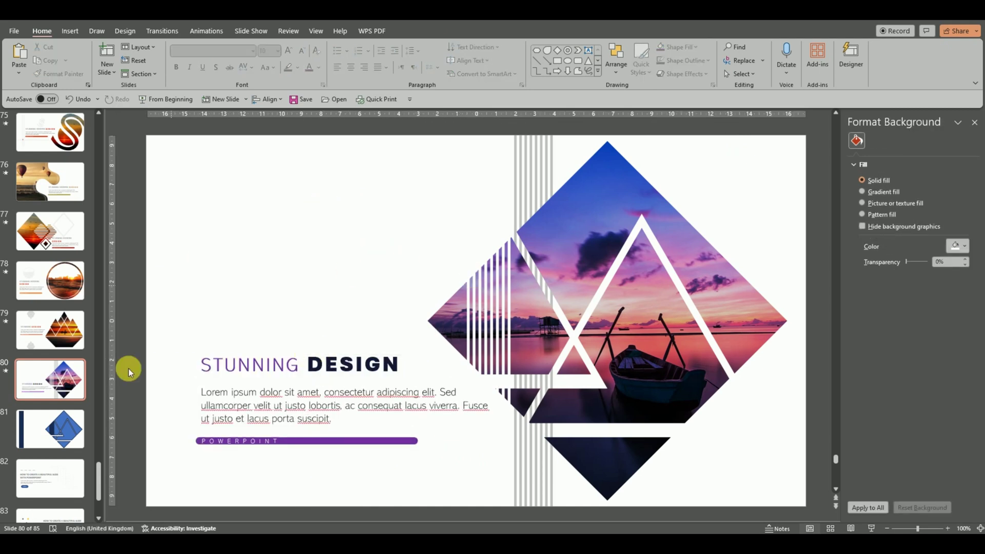
# Step: Copy the blue diamond group from slide 81 and paste it onto slide 80
pyautogui.click(51, 428)
pyautogui.click(593, 198)
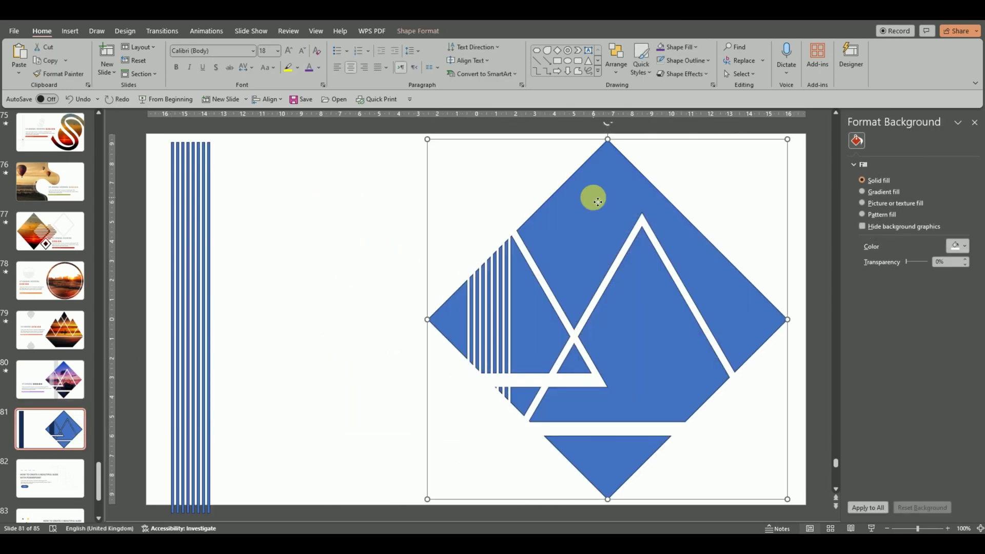
pyautogui.rightClick(595, 198)
pyautogui.click(621, 239)
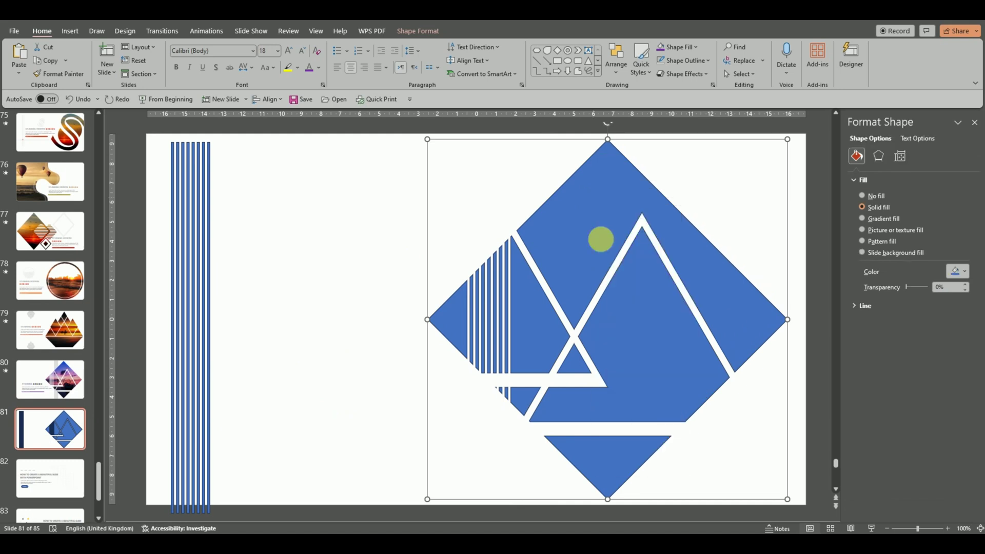
pyautogui.click(39, 385)
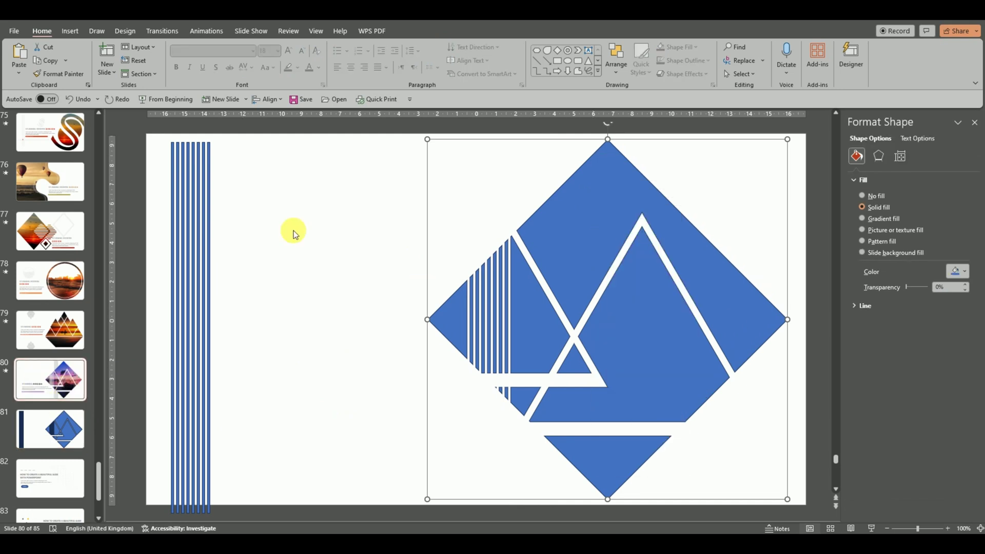
pyautogui.rightClick(325, 219)
pyautogui.click(348, 259)
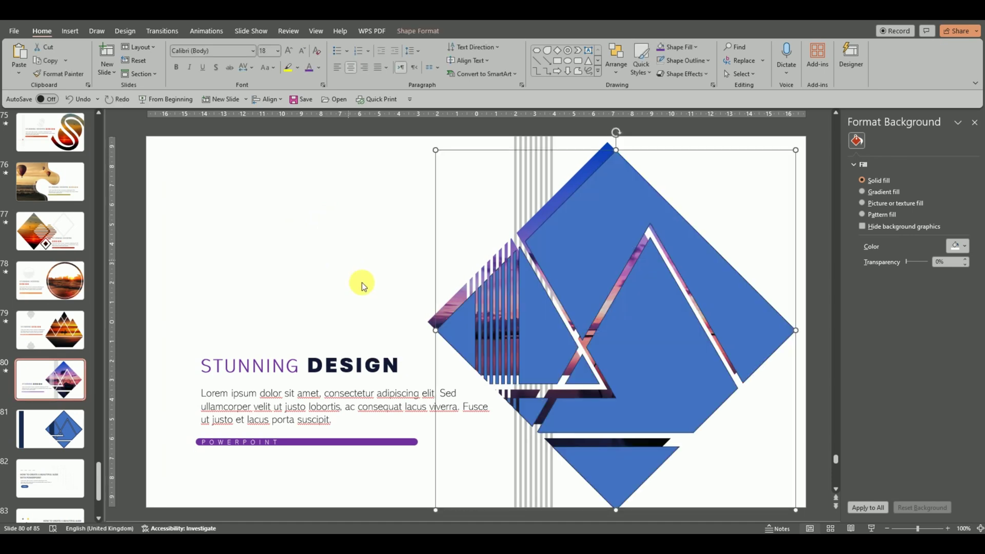
# Step: Shrink the pasted diamond into a small logo above the title, filled light grey with no outline
pyautogui.moveTo(593, 252)
pyautogui.mouseDown()
pyautogui.moveTo(302, 212)
pyautogui.moveTo(315, 252)
pyautogui.mouseUp()
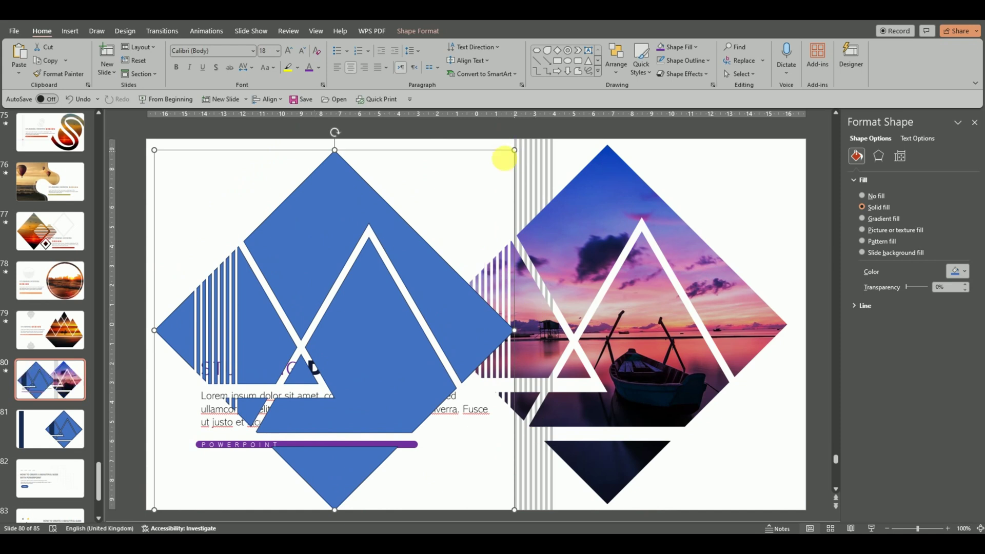
pyautogui.moveTo(513, 151); pyautogui.dragTo(371, 289)
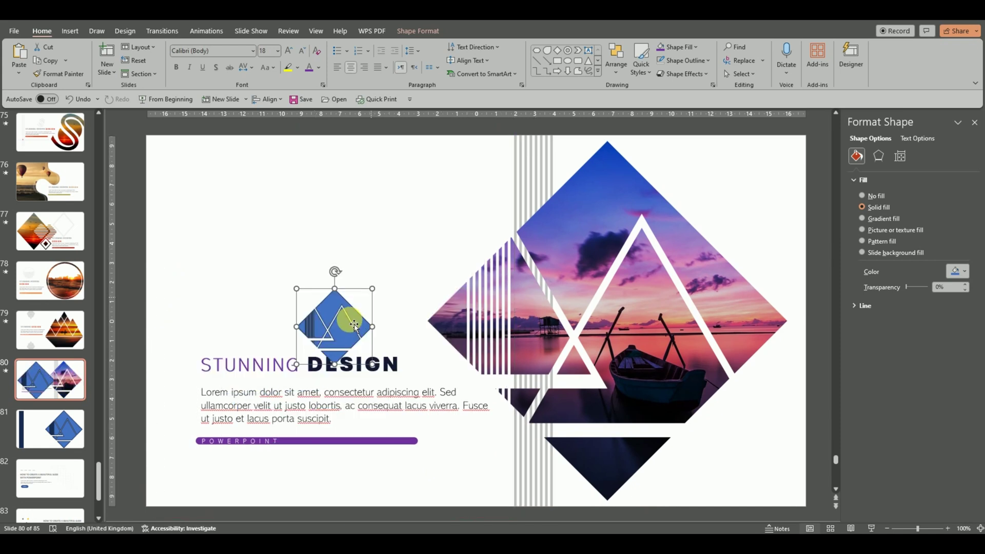
pyautogui.moveTo(354, 324); pyautogui.dragTo(318, 294)
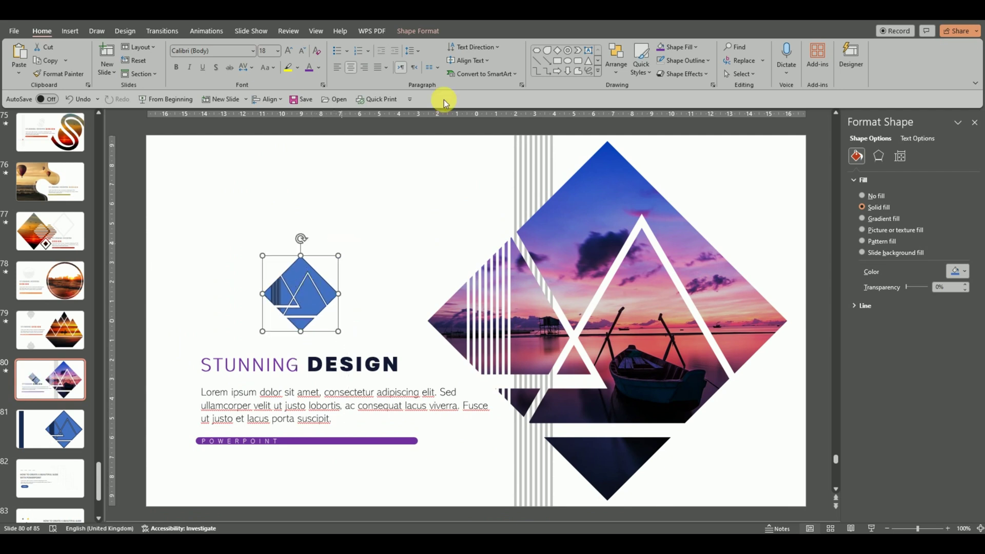
pyautogui.click(697, 47)
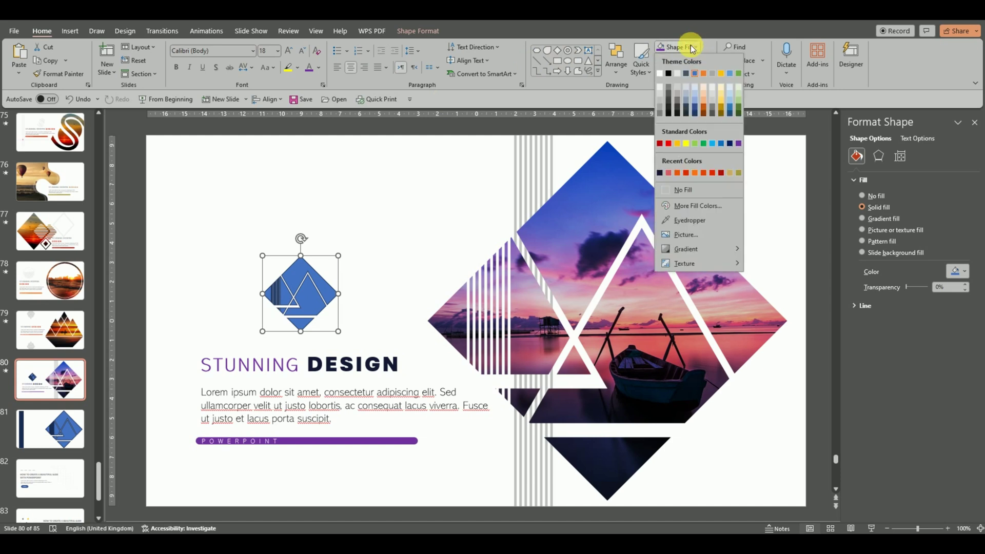
pyautogui.click(662, 97)
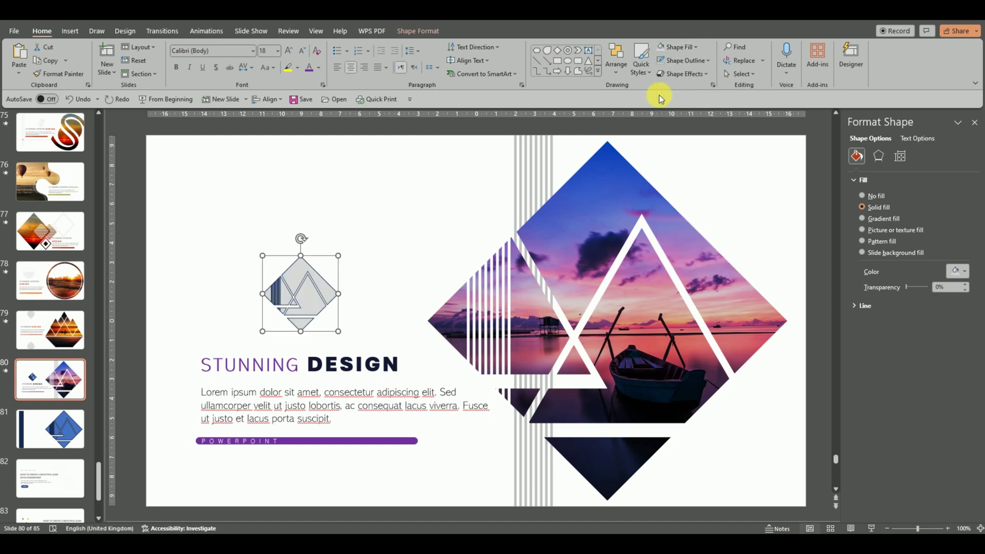
pyautogui.click(688, 62)
pyautogui.click(670, 203)
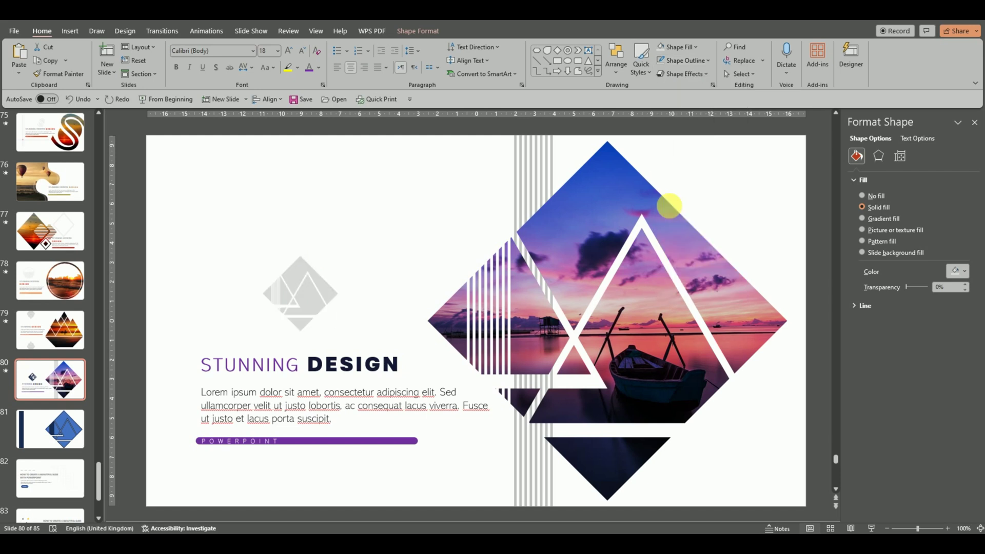
pyautogui.click(452, 201)
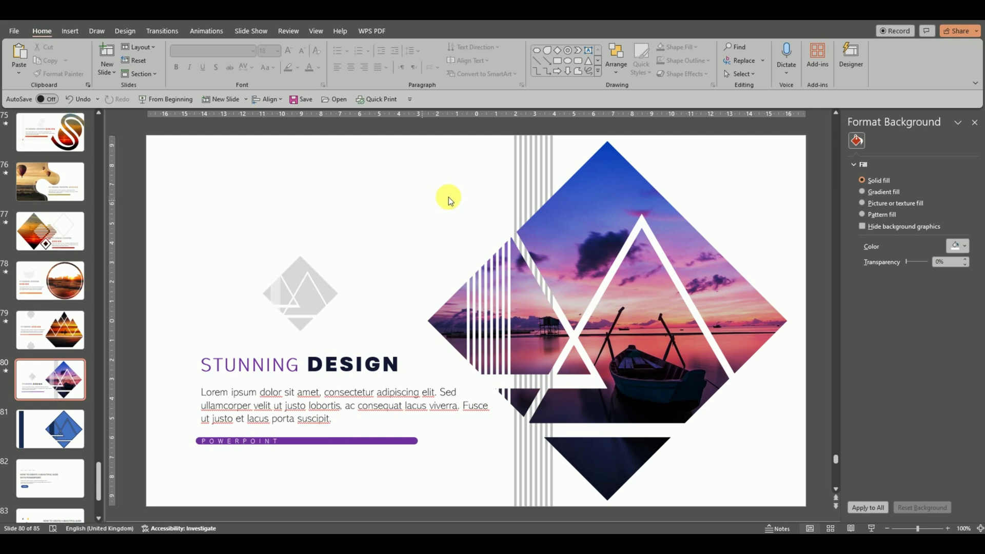
pyautogui.click(539, 152)
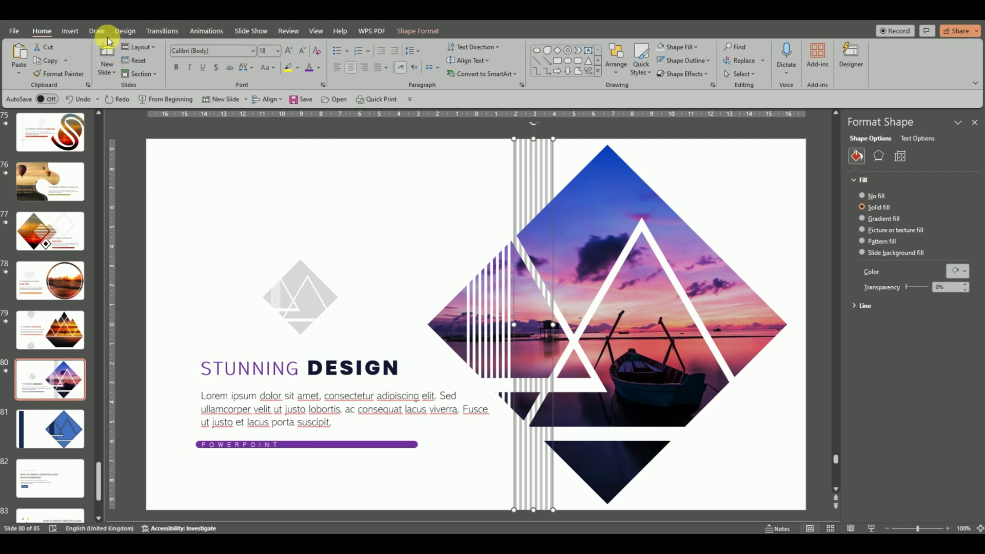
# Step: Remove all animations from the title, body text and purple bar
pyautogui.click(205, 30)
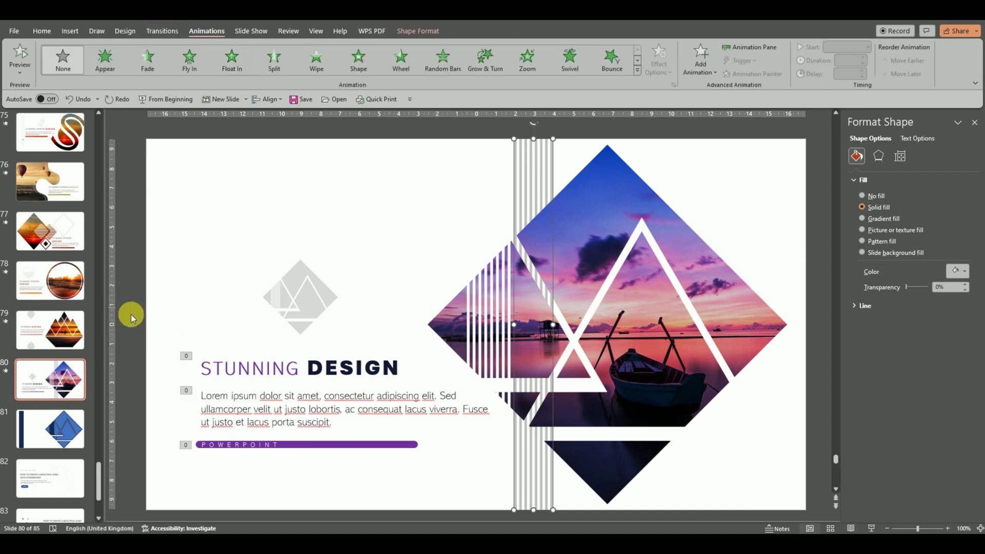
pyautogui.click(205, 378)
pyautogui.moveTo(133, 314); pyautogui.dragTo(502, 494)
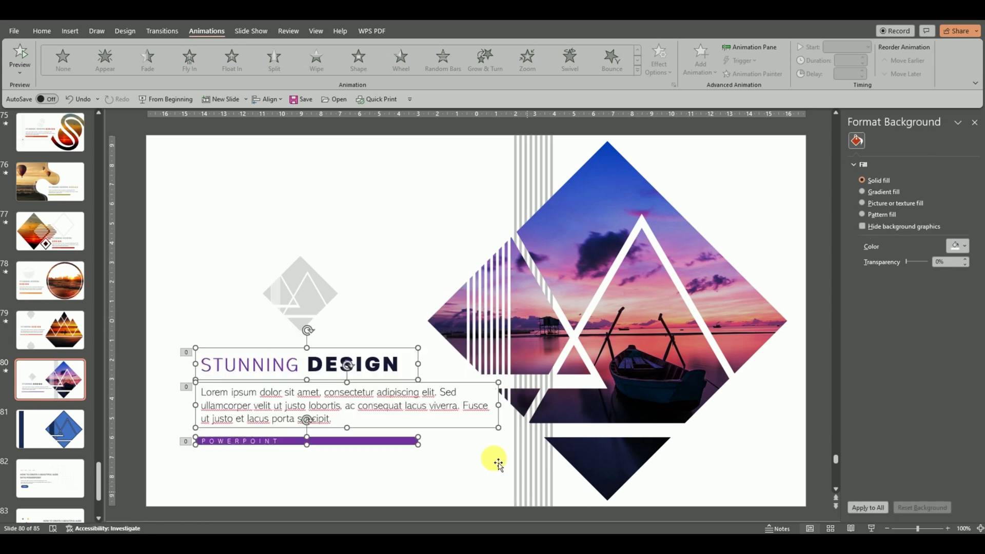
pyautogui.click(57, 60)
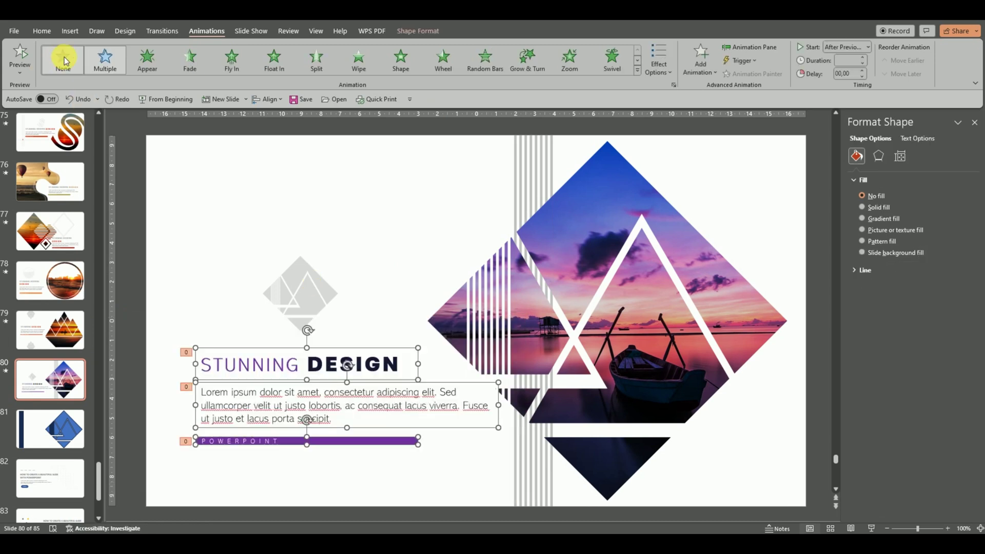
pyautogui.click(434, 215)
# Step: Give the grey stripes a 1.75-second Wipe From Top, starting After Previous
pyautogui.click(549, 155)
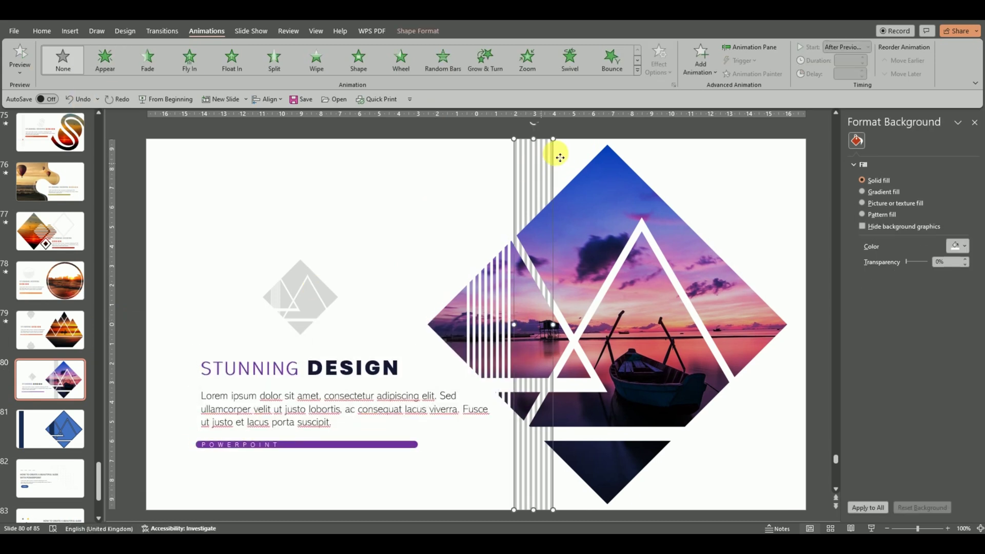
pyautogui.click(321, 57)
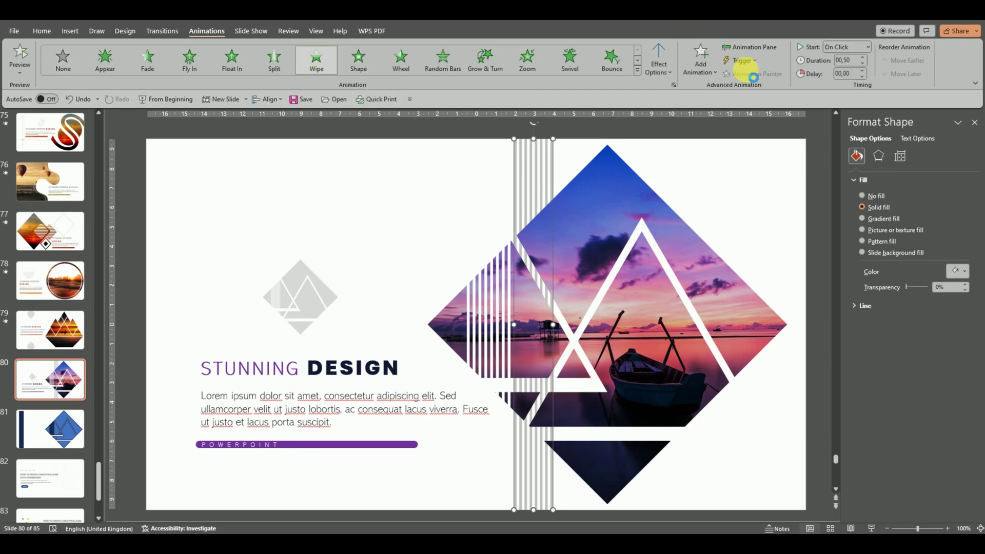
pyautogui.click(863, 57)
pyautogui.click(863, 57)
pyautogui.click(863, 57)
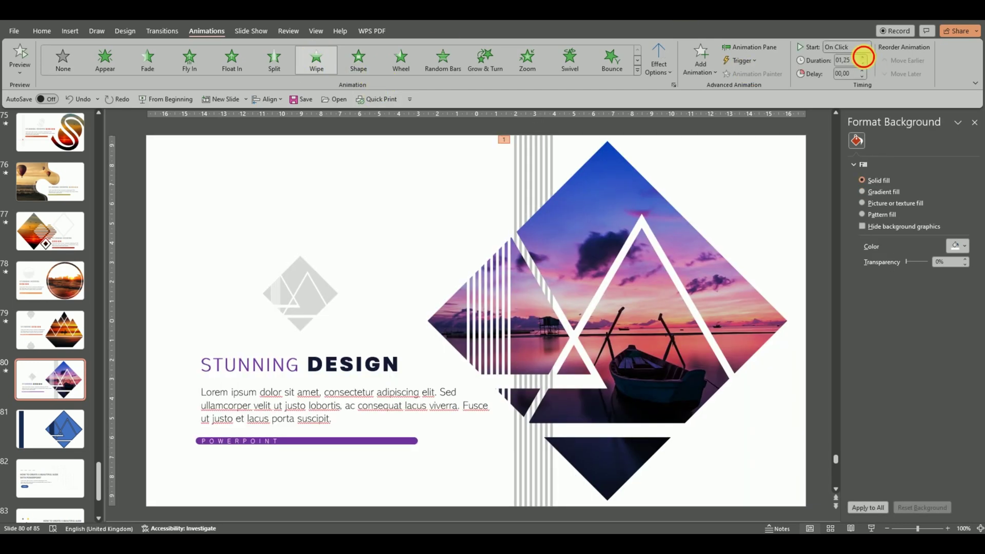
pyautogui.click(869, 47)
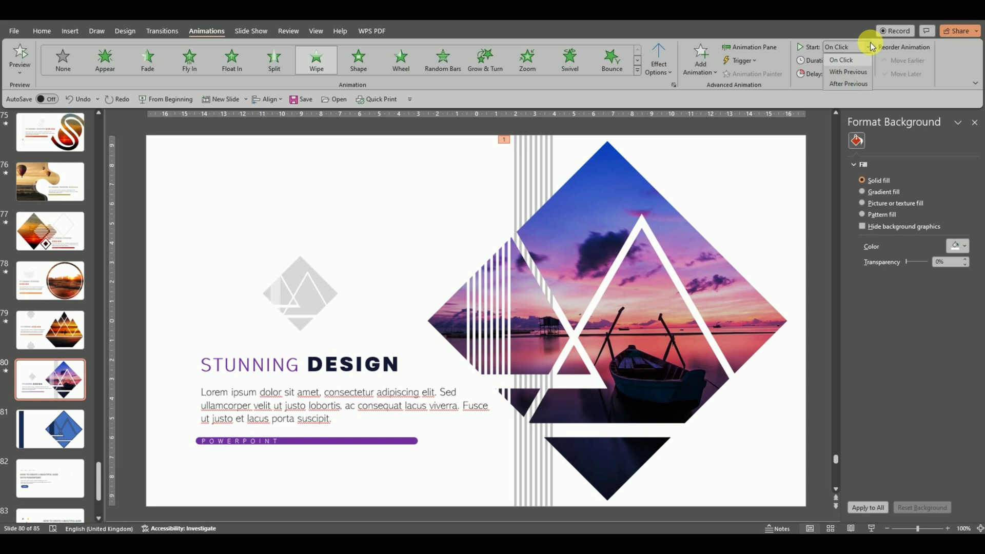
pyautogui.click(849, 84)
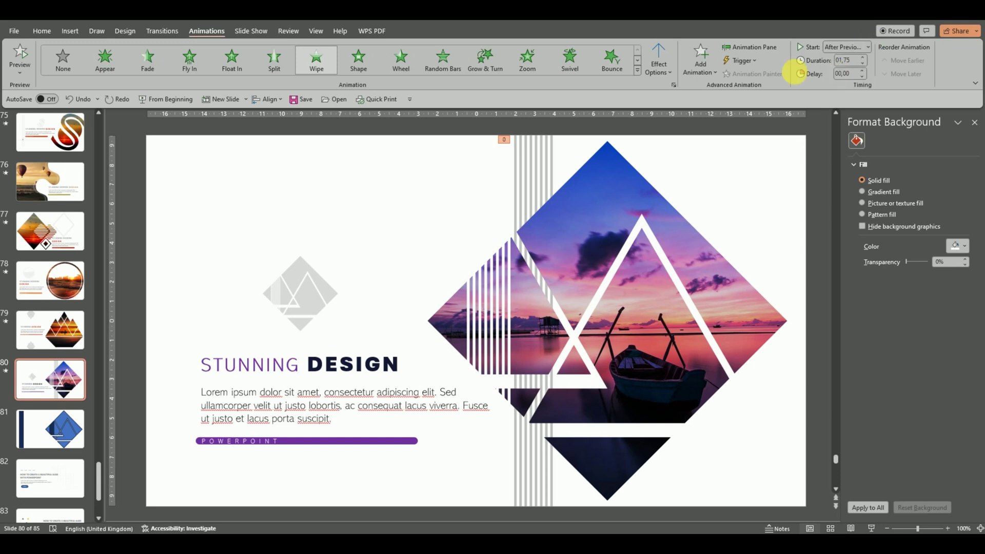
pyautogui.click(659, 62)
pyautogui.click(656, 183)
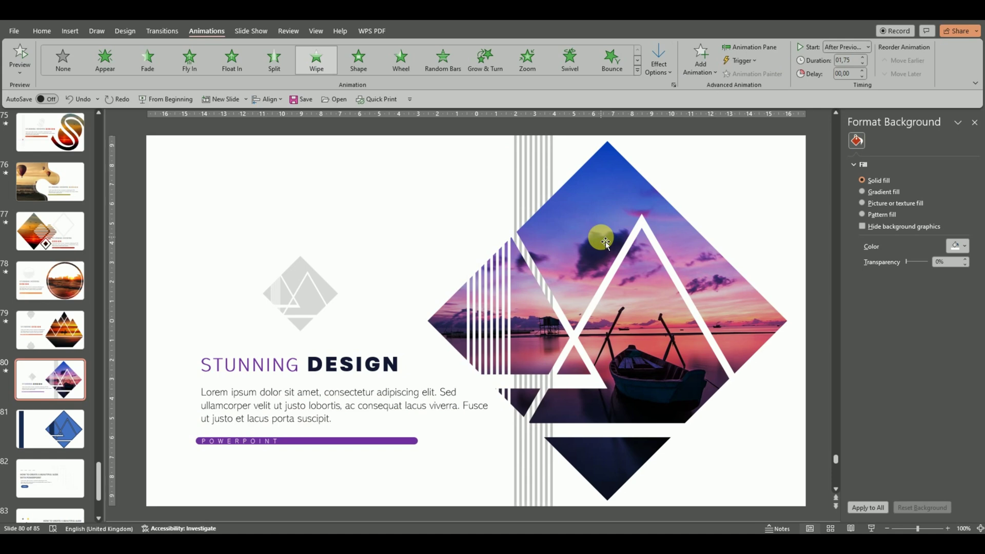
pyautogui.click(606, 241)
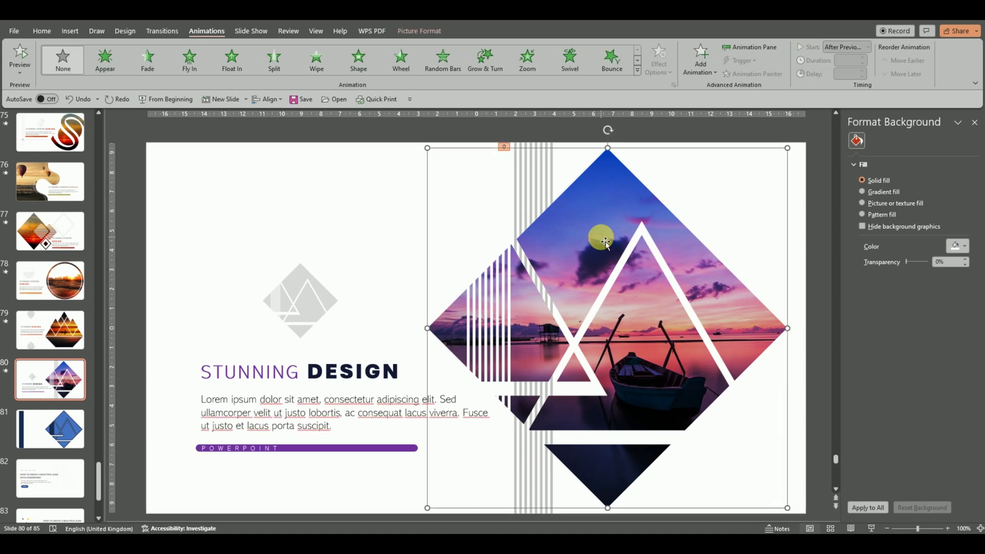
# Step: Give the sunset photo a Float In entrance that starts After Previous
pyautogui.click(229, 79)
pyautogui.click(517, 132)
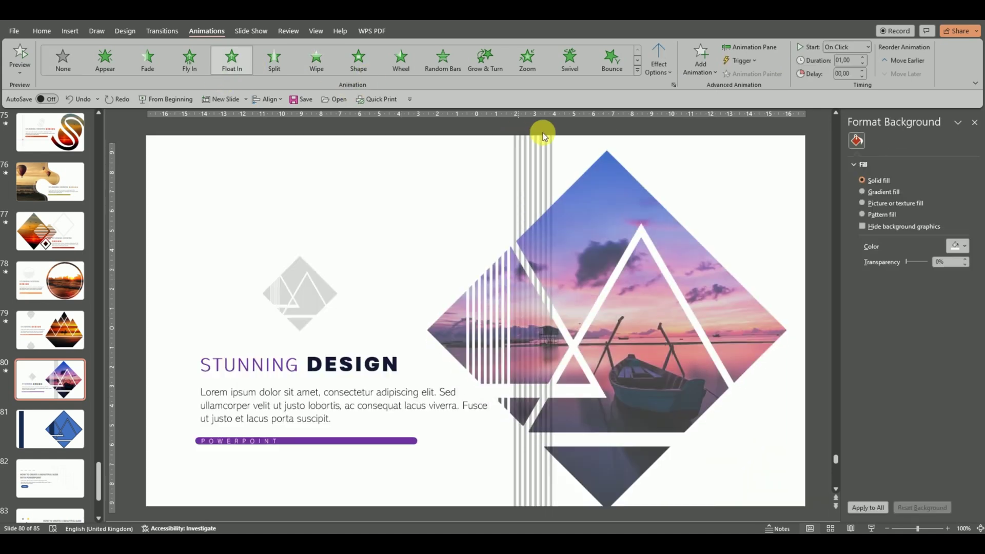
pyautogui.click(870, 49)
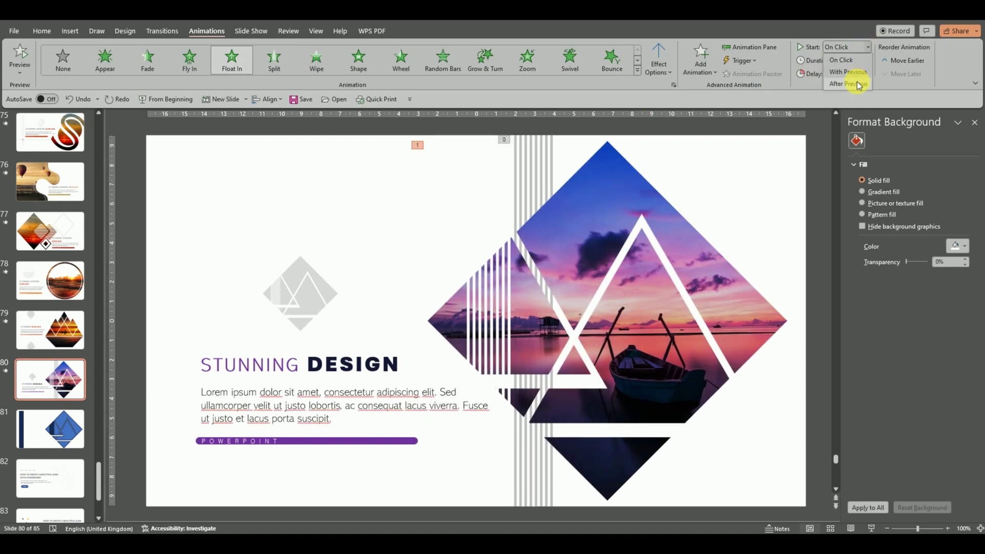
pyautogui.click(841, 78)
pyautogui.click(418, 258)
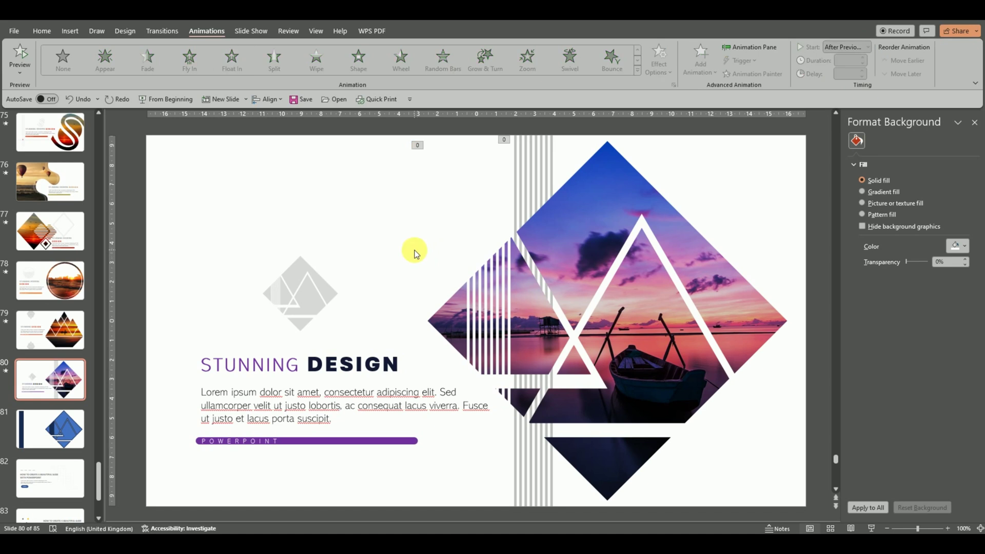
# Step: Apply Float In to the title and diamond logo, making the logo Float Down over 1.5 seconds
pyautogui.click(282, 366)
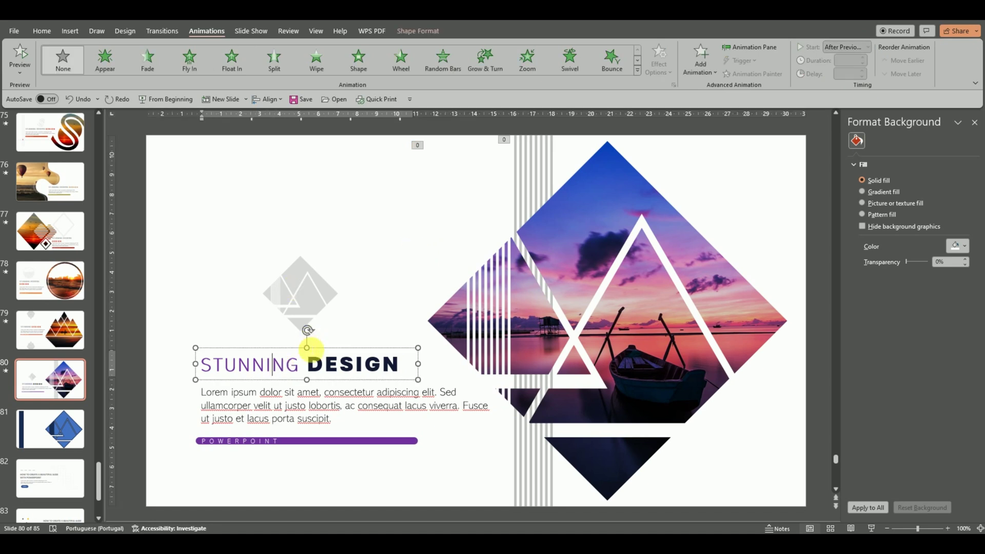
pyautogui.keyDown('shift'); pyautogui.click(297, 325); pyautogui.keyUp('shift')
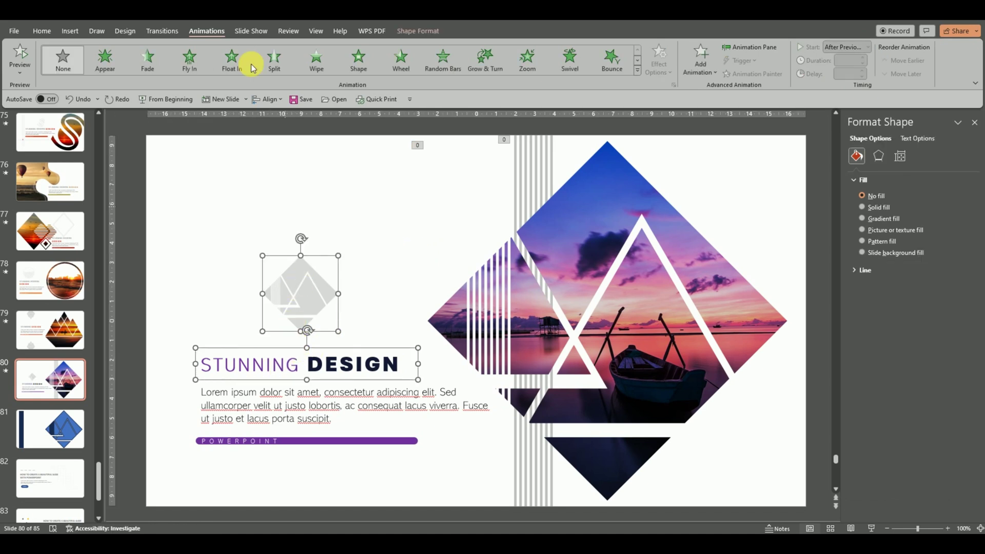
pyautogui.click(231, 60)
pyautogui.click(299, 192)
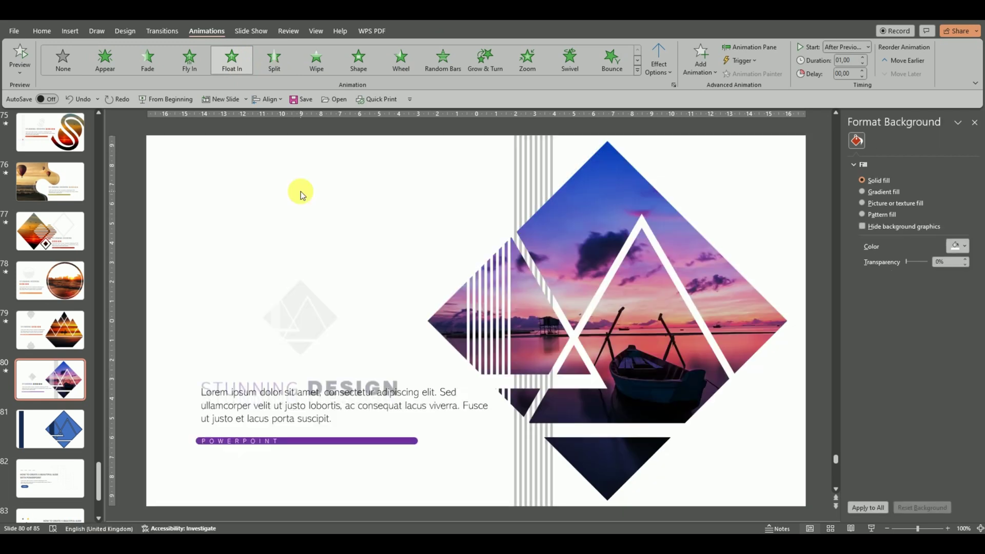
pyautogui.click(306, 303)
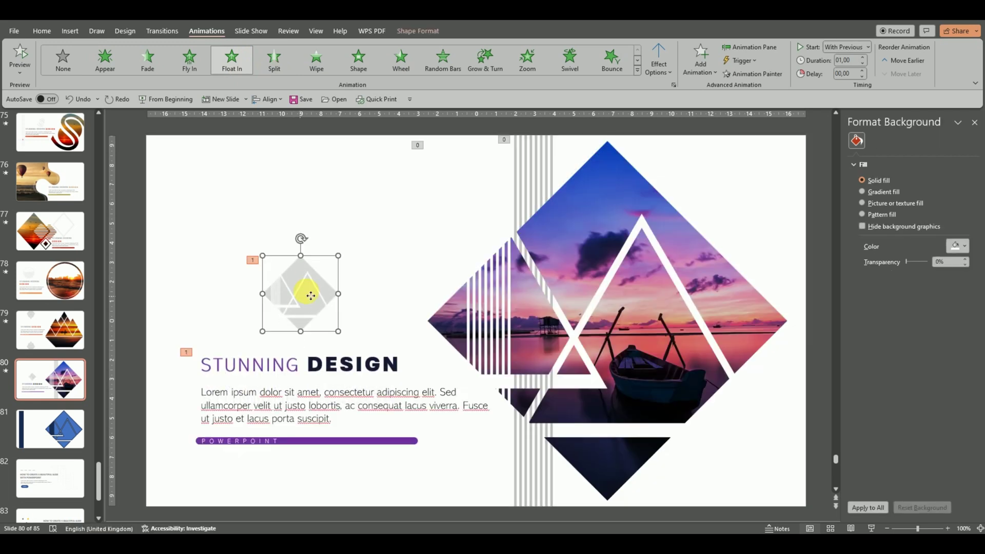
pyautogui.click(659, 61)
pyautogui.click(662, 134)
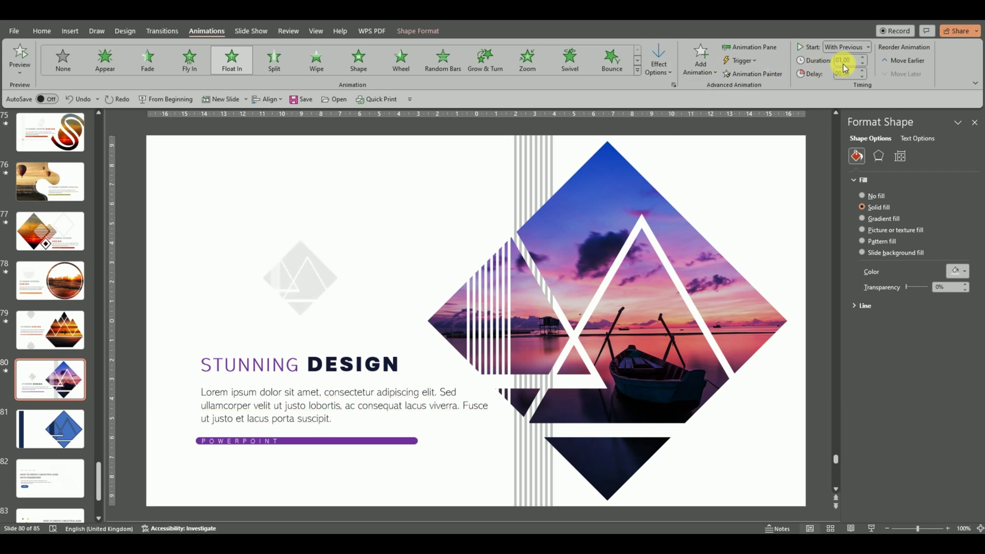
pyautogui.click(862, 58)
pyautogui.click(862, 58)
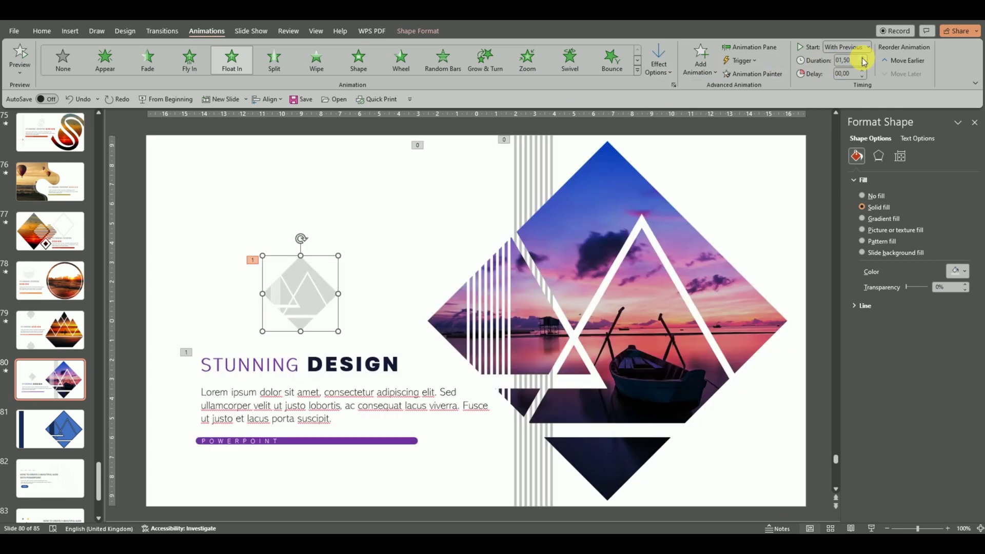
# Step: Set the STUNNING DESIGN title's Float In to start After Previous
pyautogui.click(345, 371)
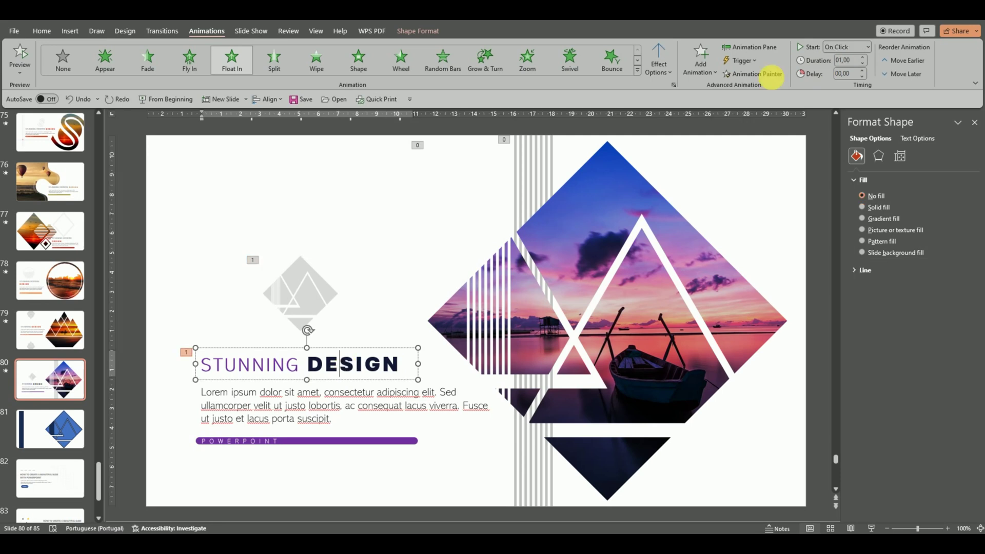
pyautogui.click(868, 47)
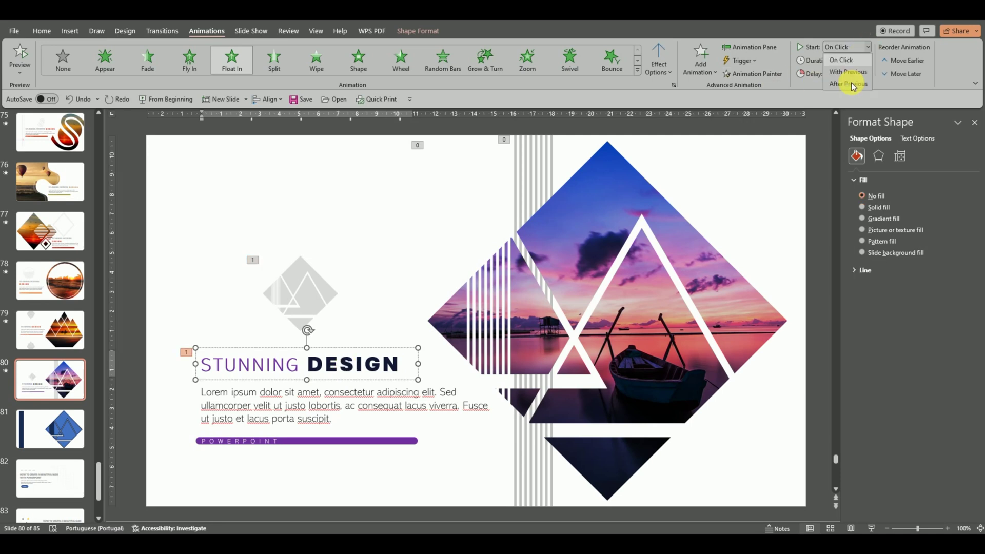
pyautogui.click(851, 85)
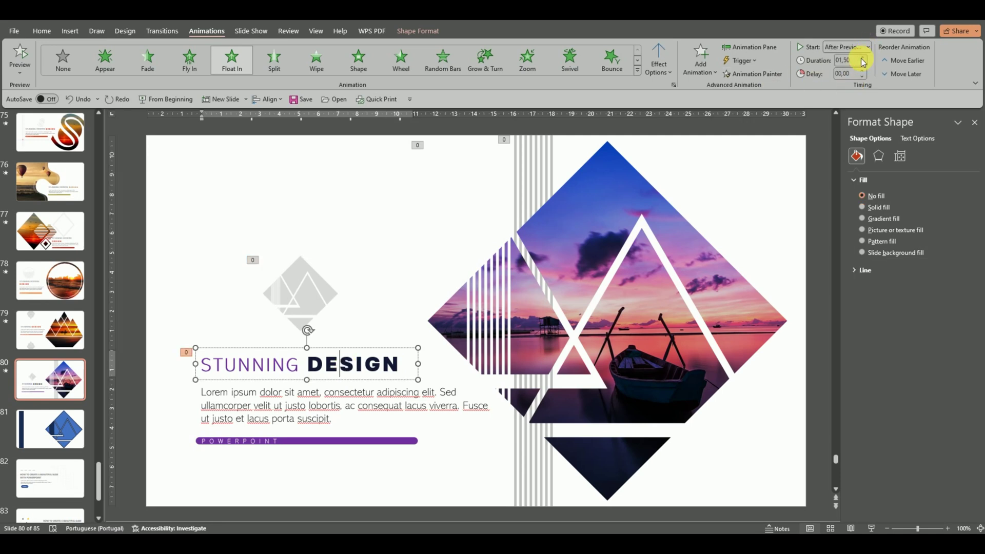
pyautogui.click(308, 318)
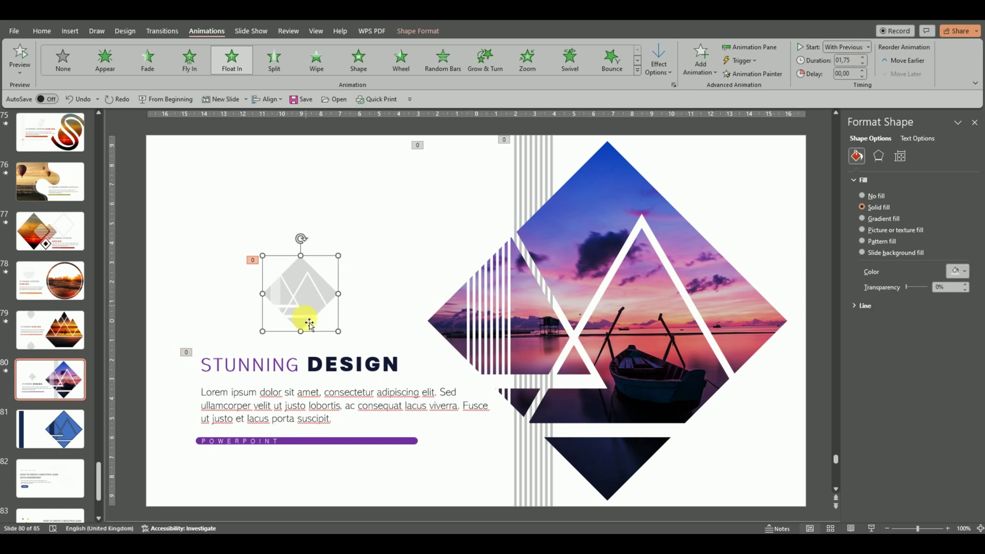
pyautogui.click(317, 360)
# Step: Give the Lorem ipsum paragraph a Wipe From Left that starts After Previous
pyautogui.click(218, 410)
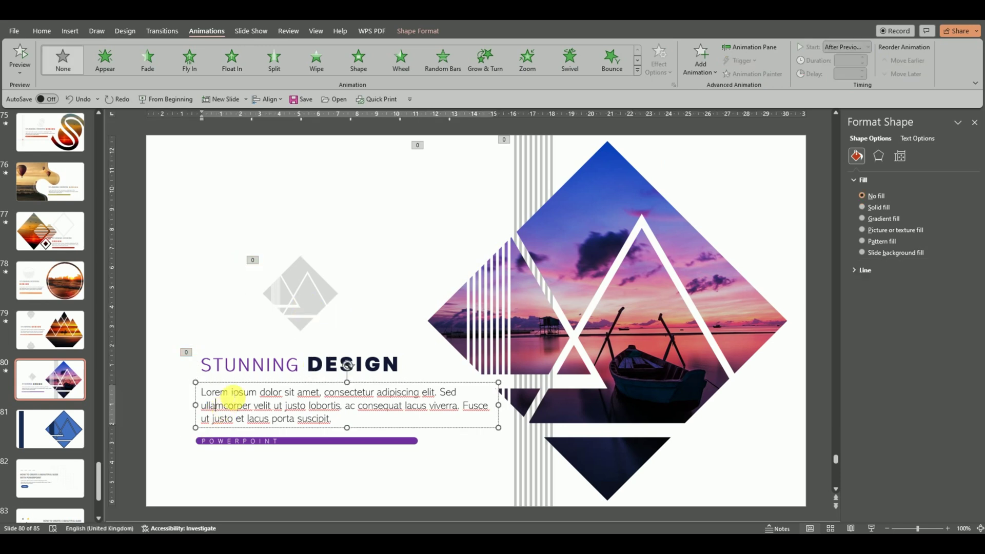
pyautogui.click(221, 390)
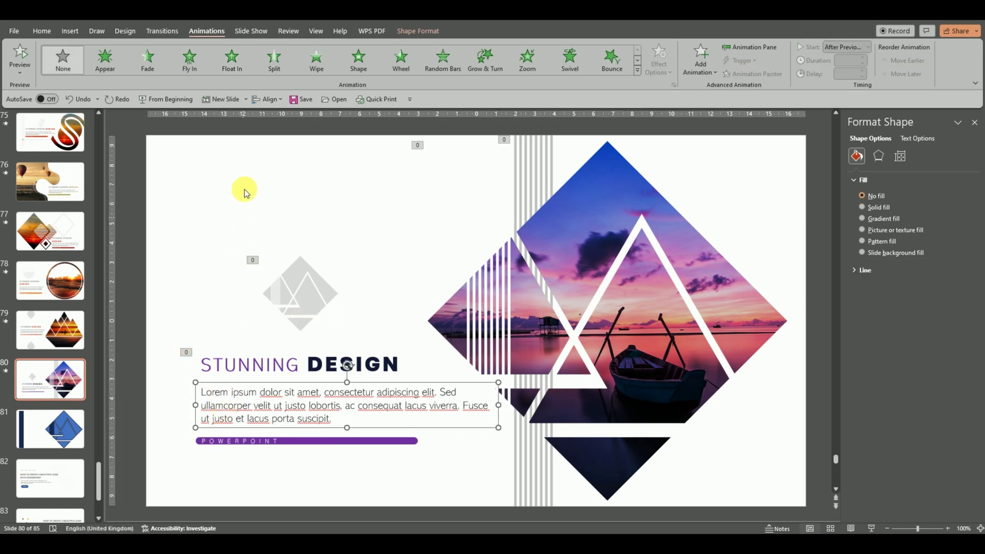
pyautogui.click(311, 51)
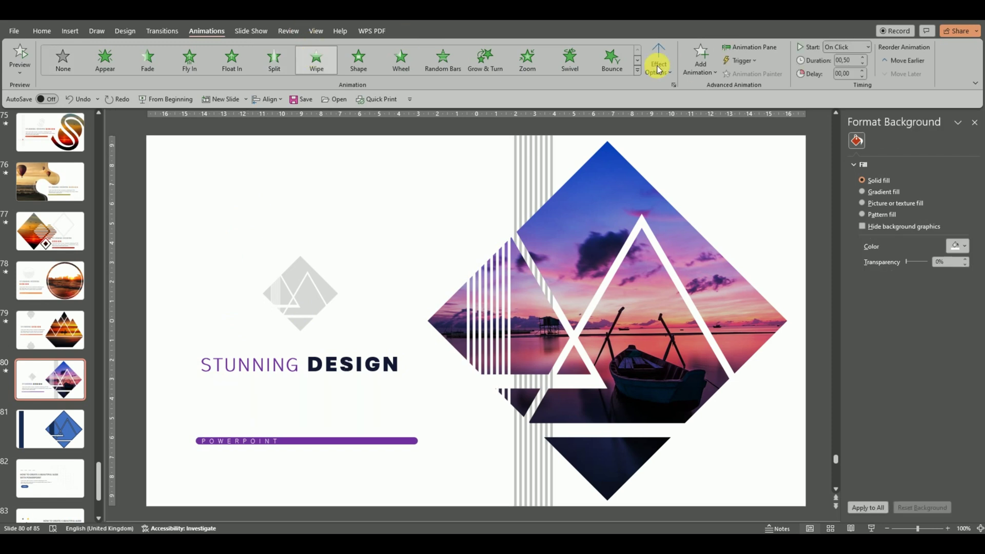
pyautogui.click(659, 51)
pyautogui.click(684, 129)
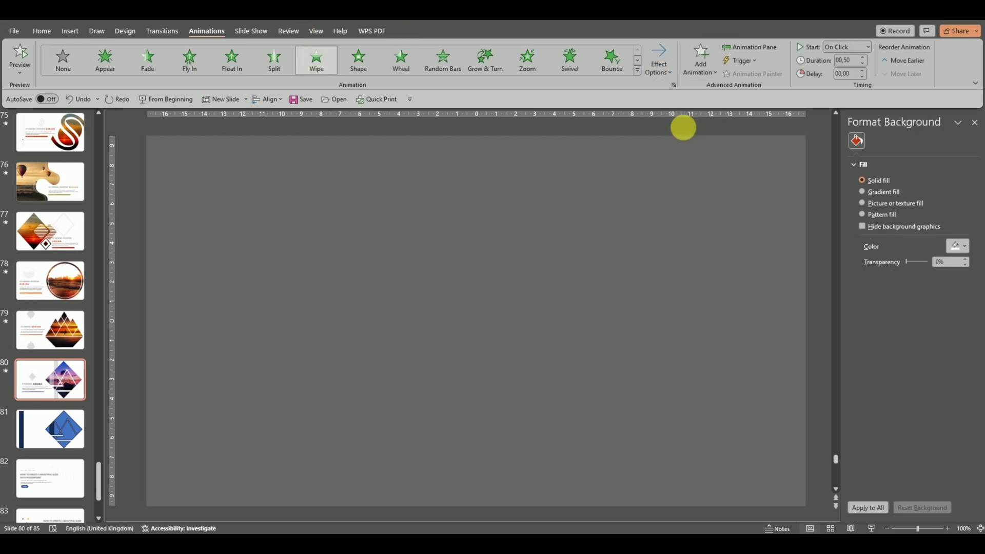
pyautogui.click(870, 48)
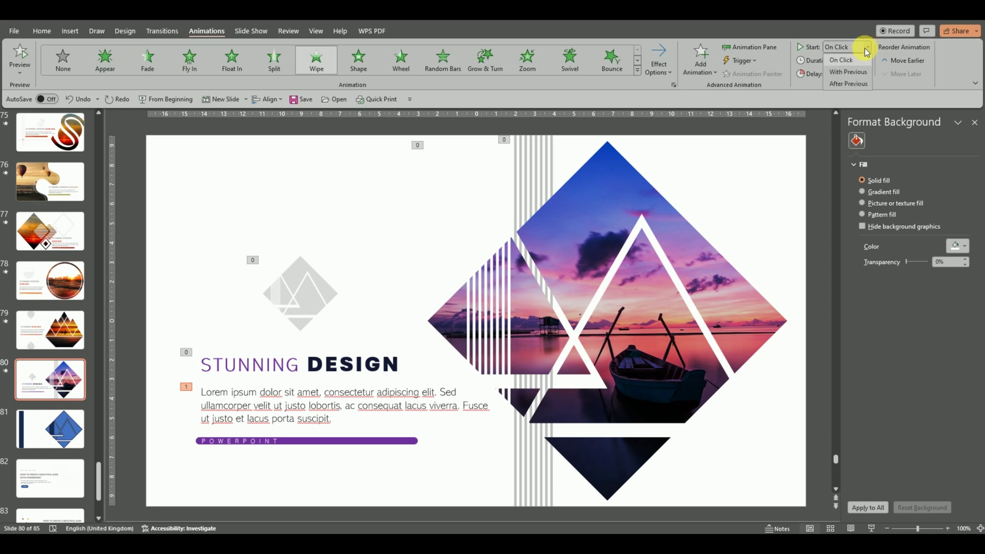
pyautogui.click(846, 81)
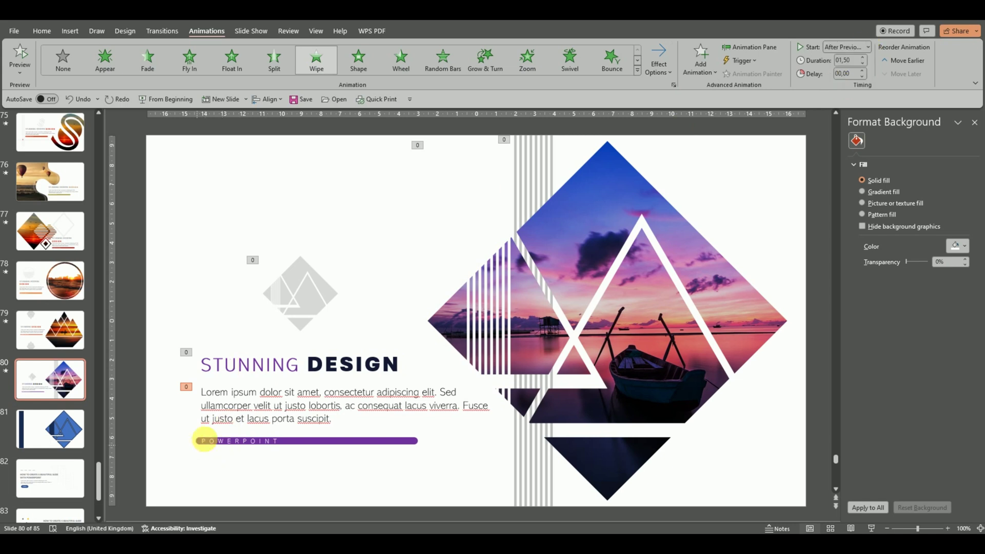
# Step: Give the purple POWERPOINT bar a longer Wipe From Left After Previous, then preview and play the slide
pyautogui.click(199, 440)
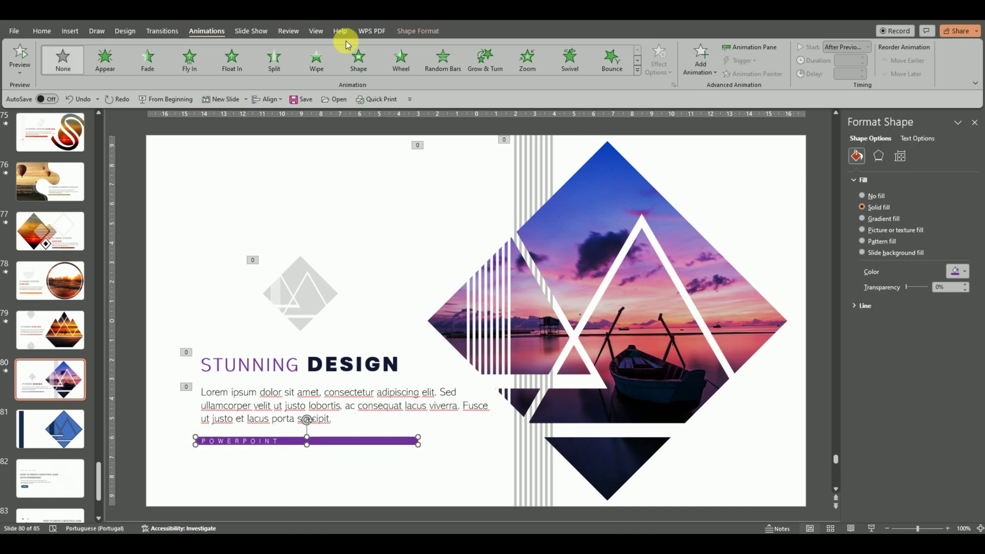
pyautogui.click(316, 59)
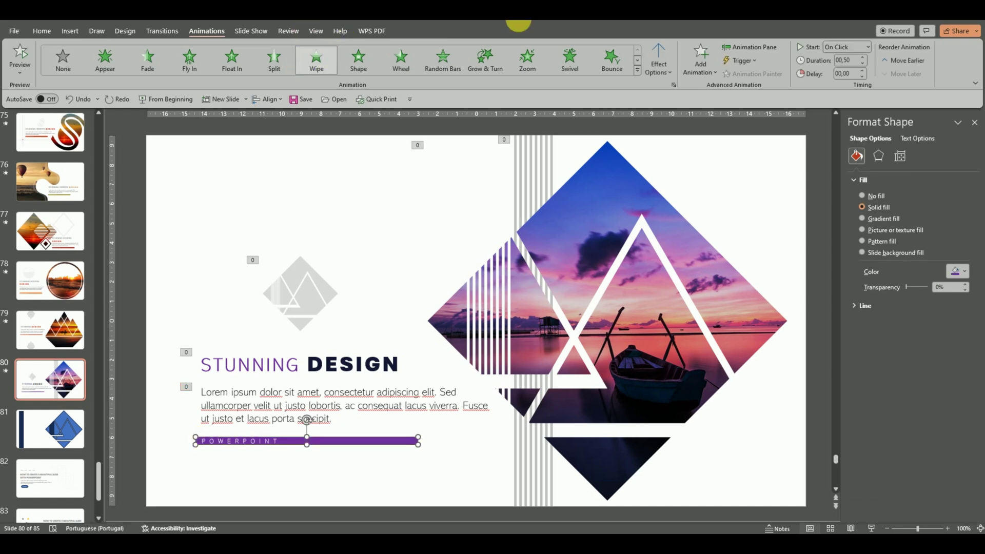
pyautogui.click(659, 57)
pyautogui.click(681, 133)
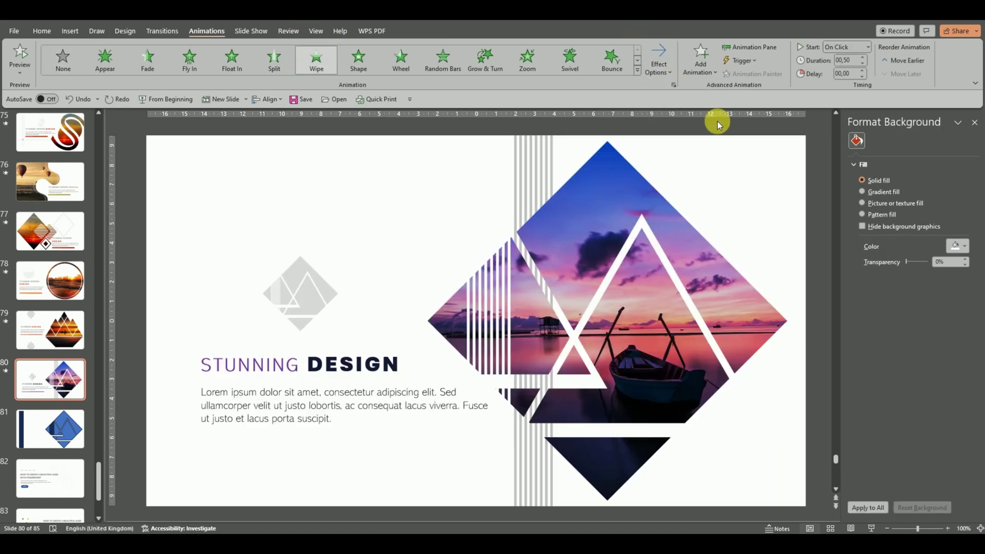
pyautogui.click(862, 59)
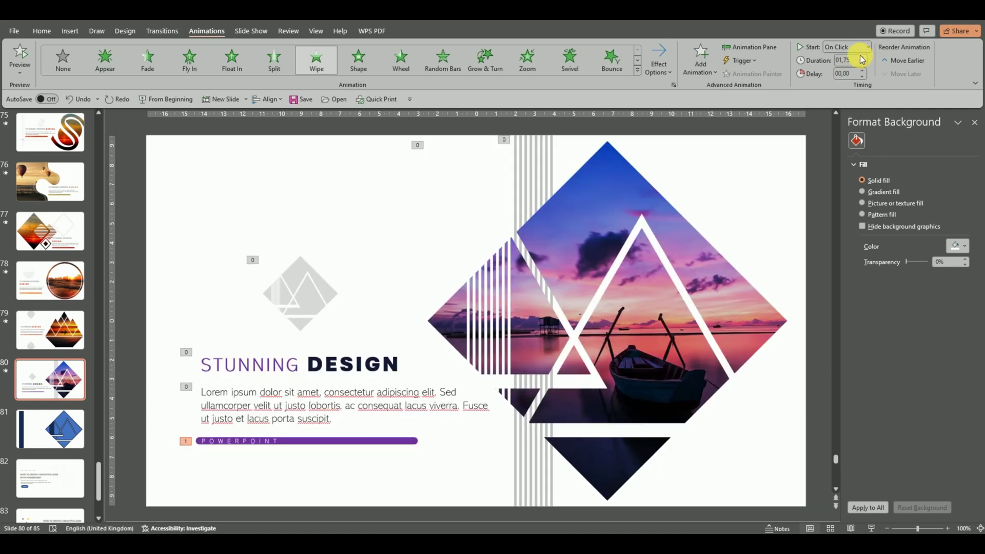
pyautogui.click(869, 47)
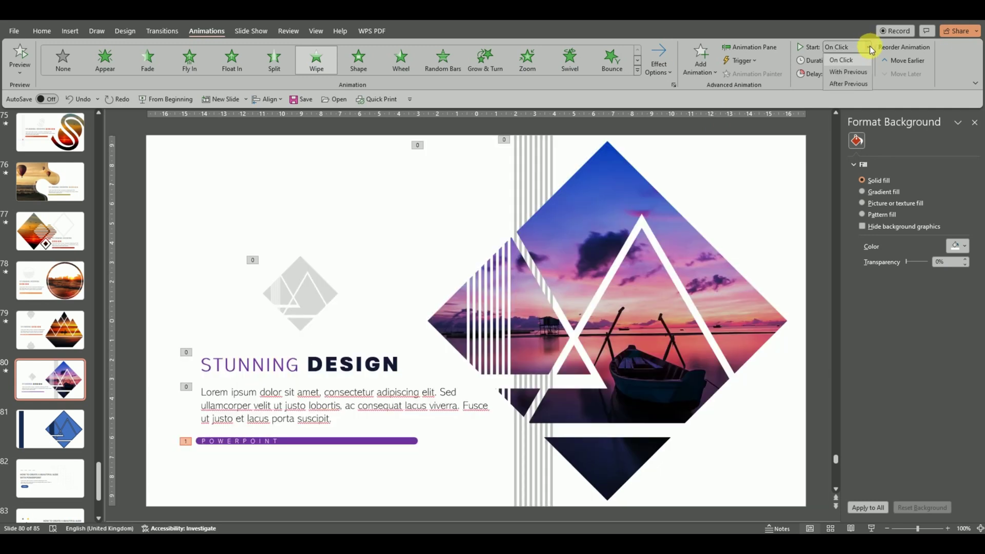
pyautogui.click(849, 77)
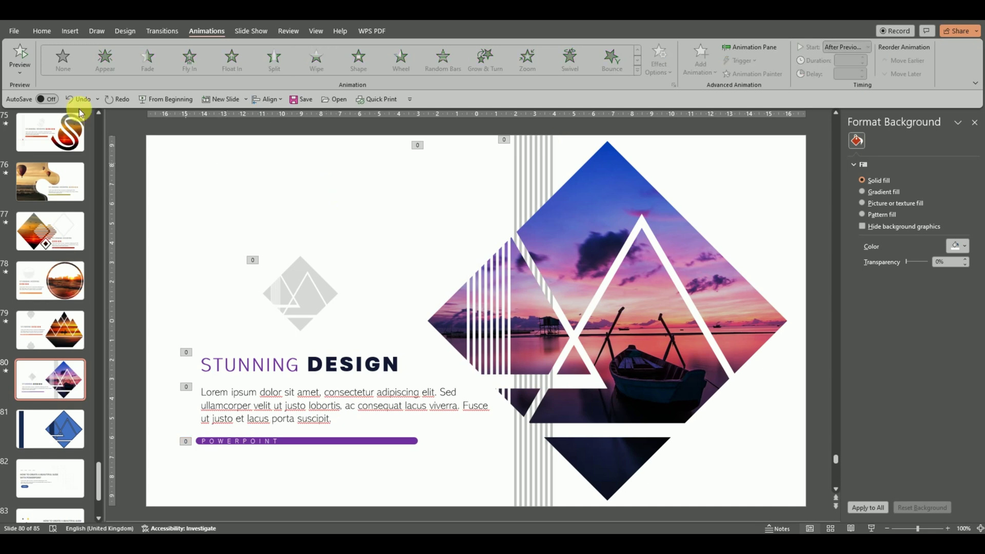
pyautogui.click(17, 54)
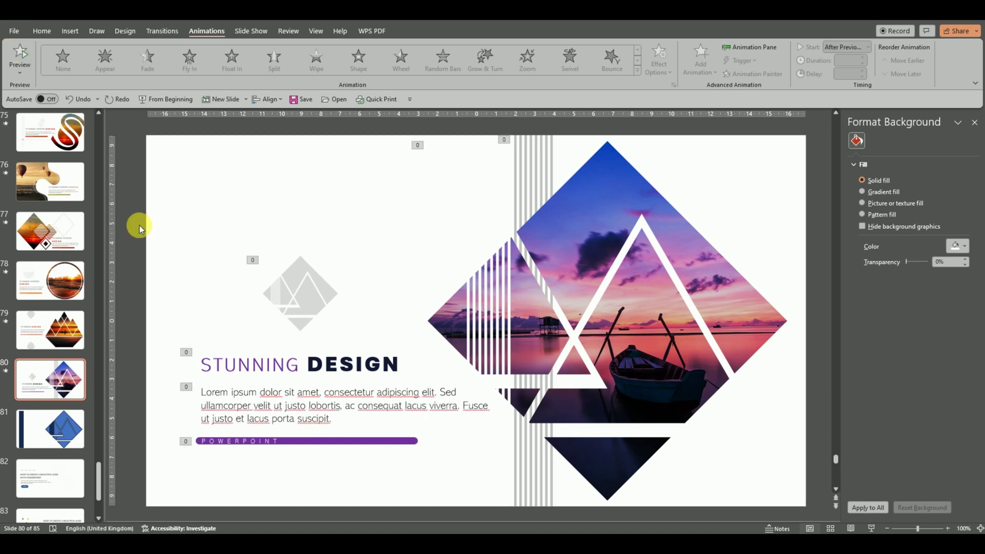
pyautogui.hotkey('shift', 'F5')
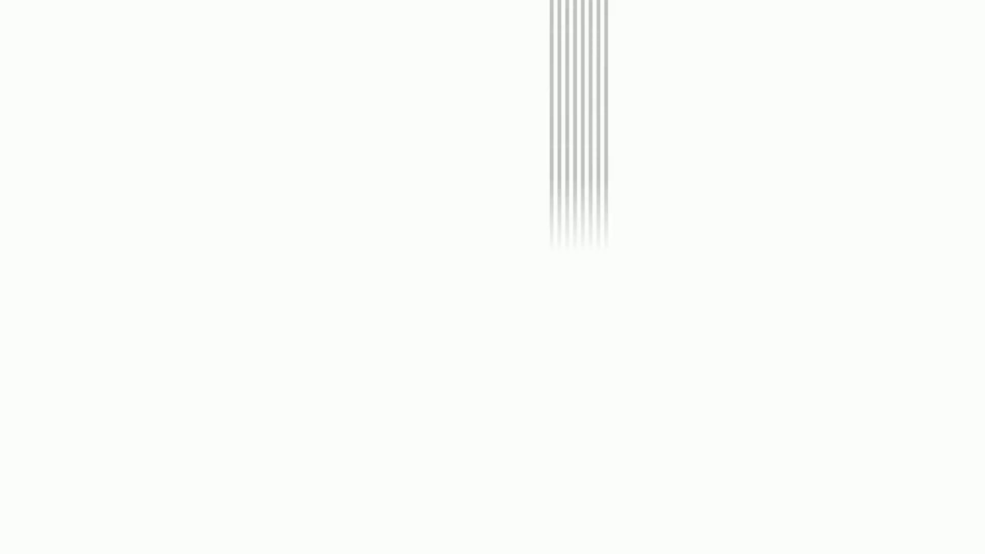